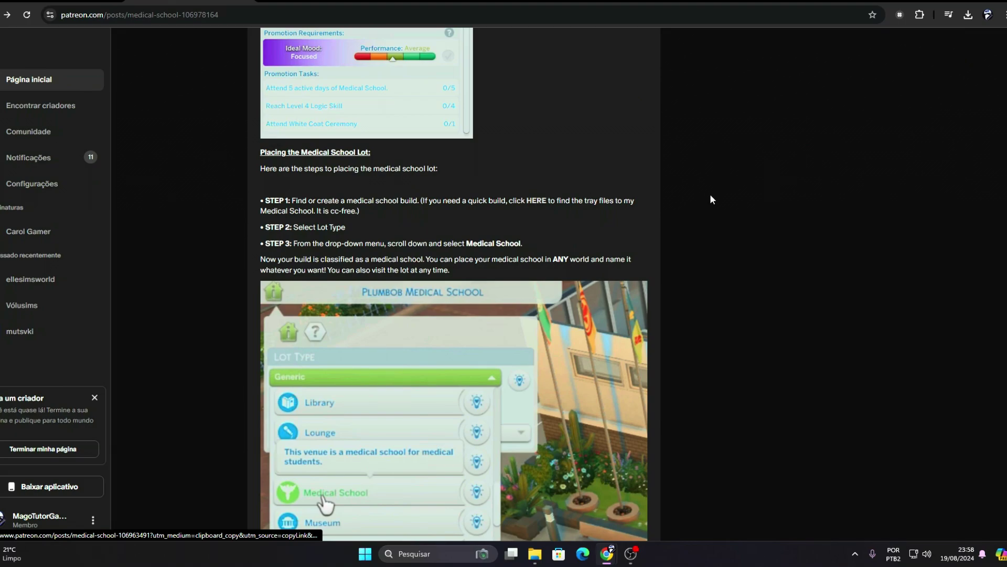
- Translate the mod post into Portuguese and open its linked page with the Medical School build's tray files
right_click(761, 149)
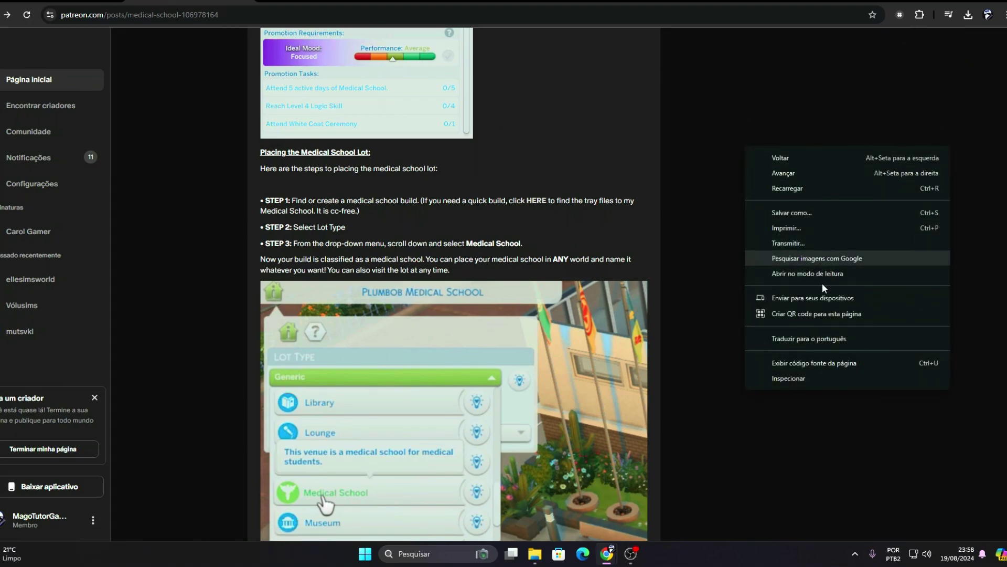
click(802, 336)
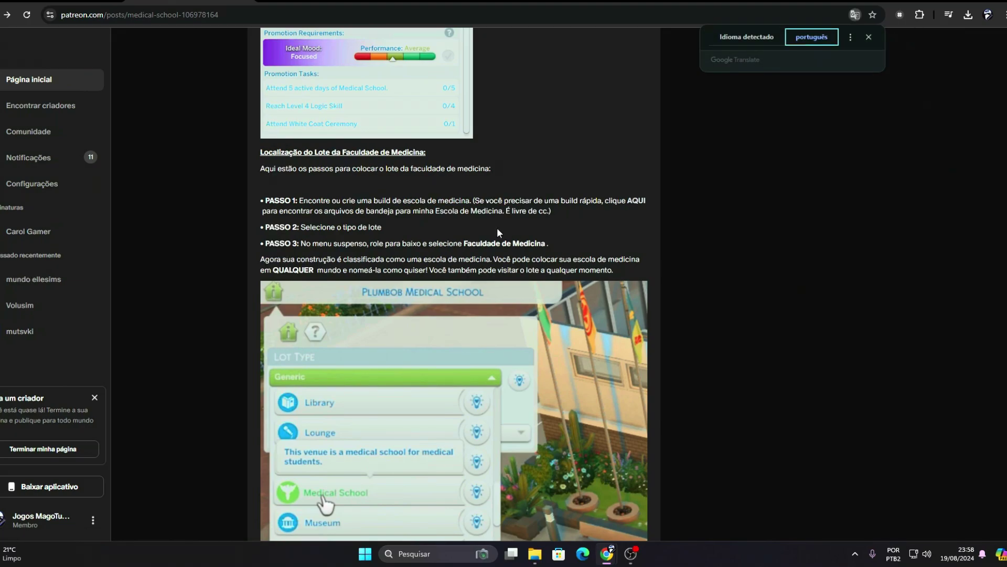
click(638, 205)
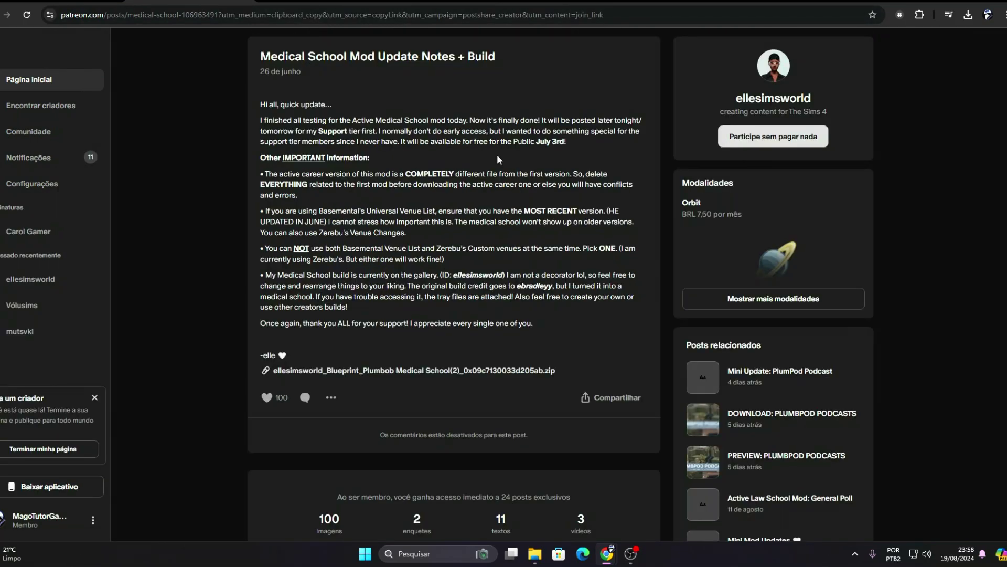
scroll(405, 200, down, 1)
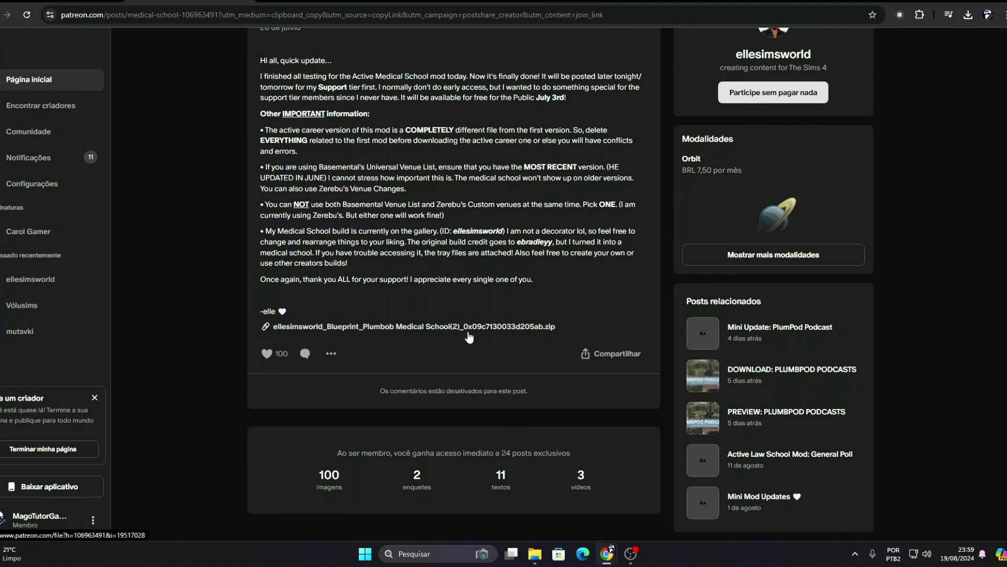
scroll(415, 319, up, 2)
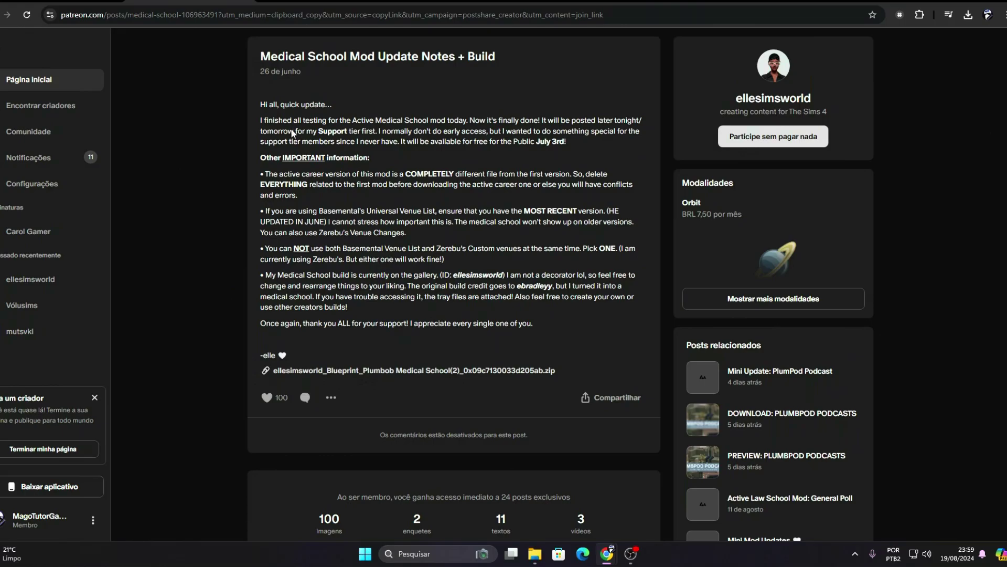
- Return to the medical school mod post and review its required packs, supporting mods and career instructions
key(alt+Left)
scroll(543, 228, down, 5)
scroll(544, 227, up, 20)
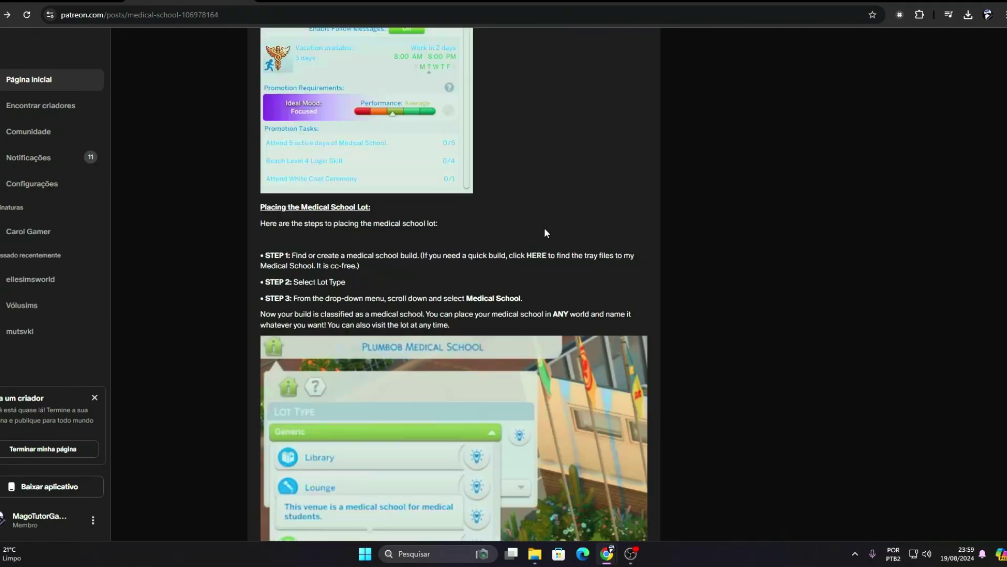
scroll(543, 228, up, 6)
scroll(544, 228, down, 5)
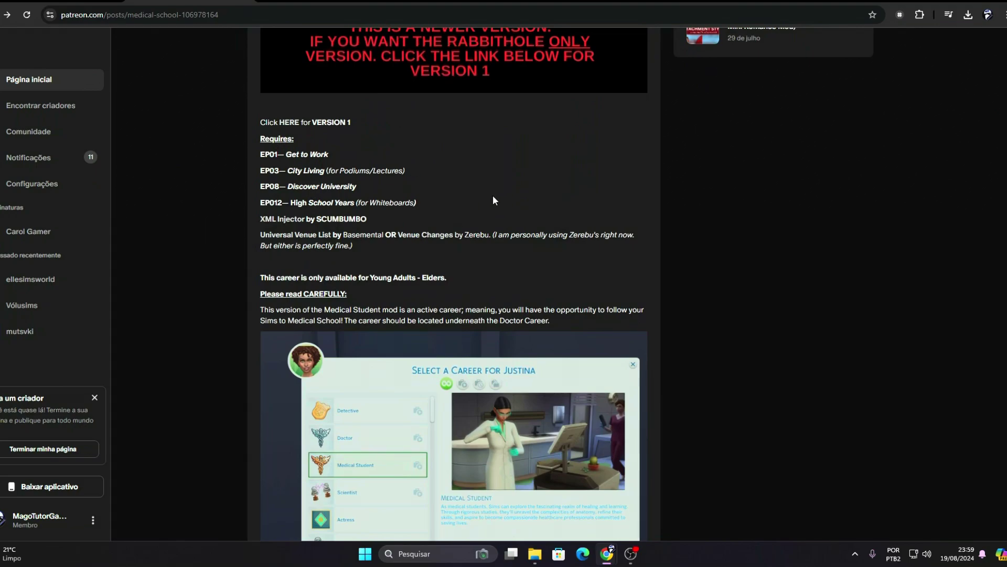
scroll(472, 209, down, 7)
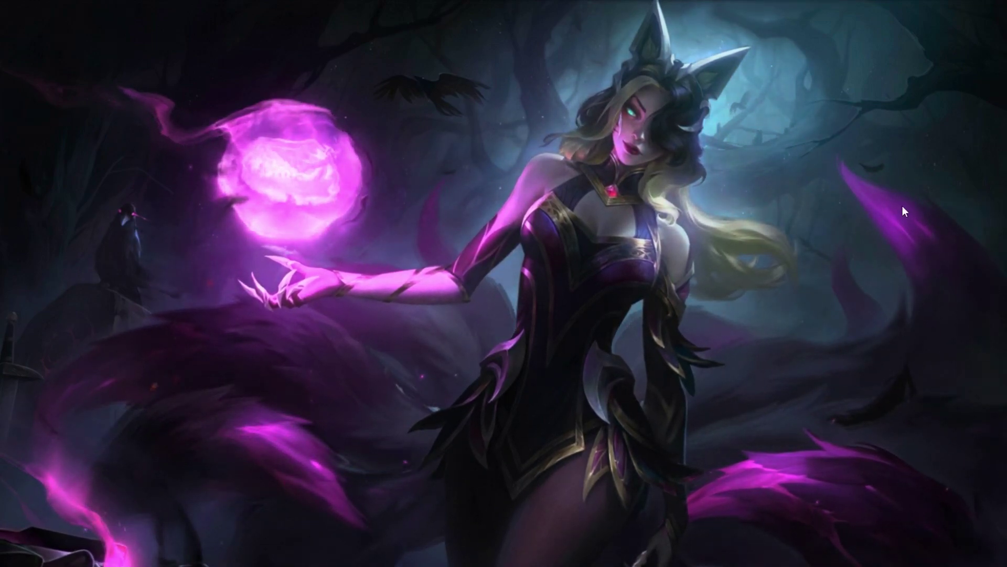
- Bring the MOD FACULDADE DE MEDICINA and Basemental folders onto this desktop and place them side by side
drag(1006, 226, 464, 88)
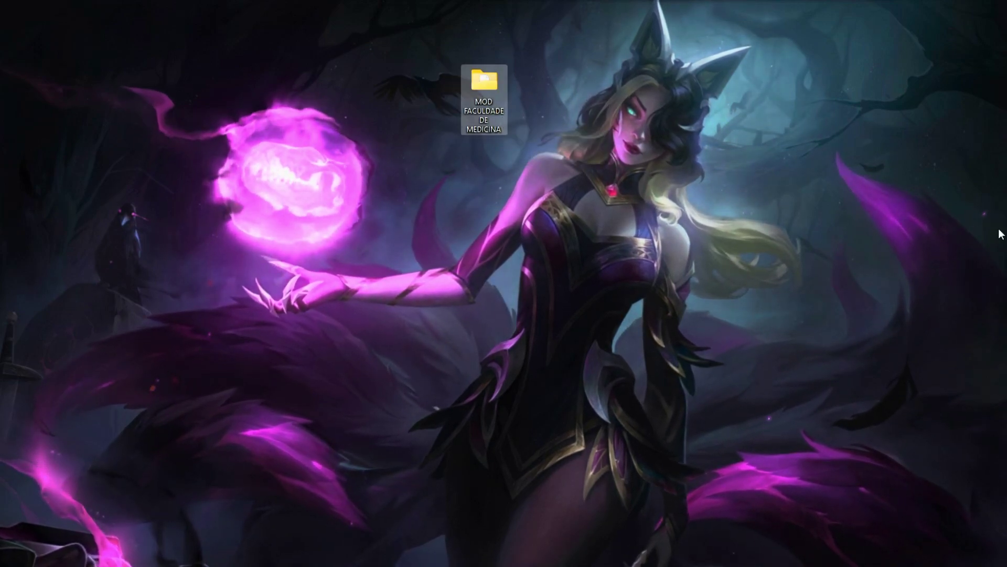
drag(1006, 234, 849, 158)
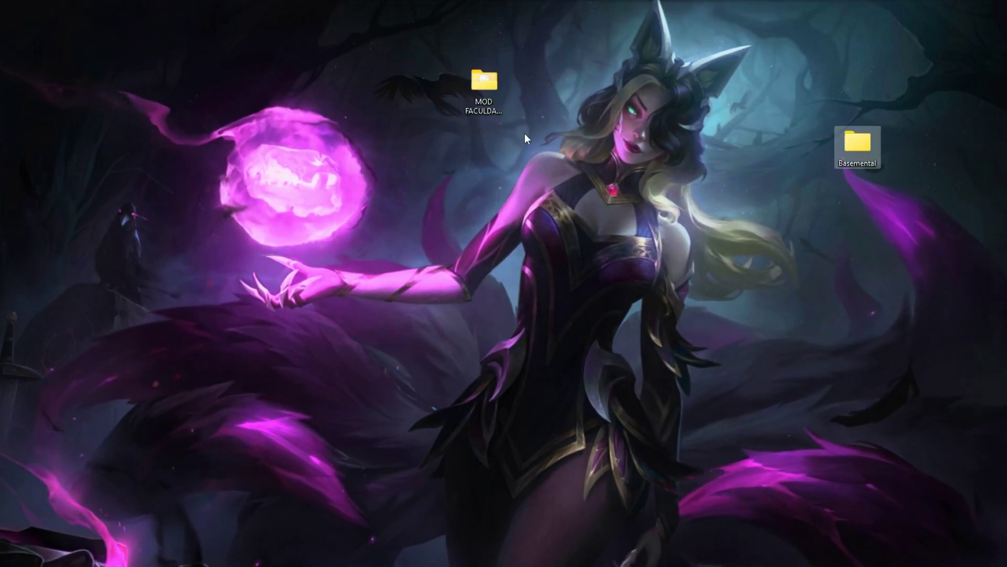
drag(484, 87, 845, 187)
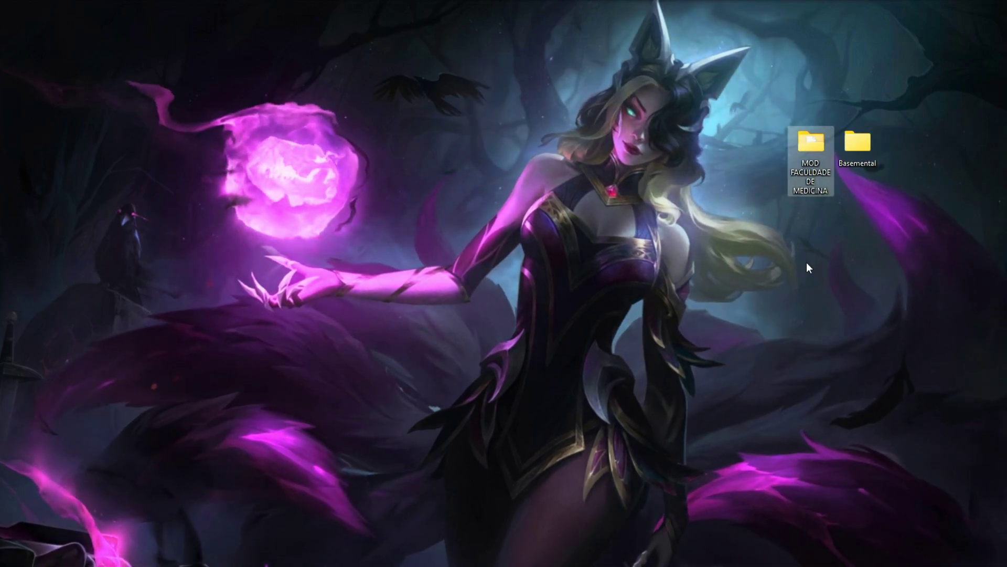
- Open the MOD FACULDADE DE MEDICINA folder and check the contents of its Faculdade subfolder
key(Return)
click(293, 181)
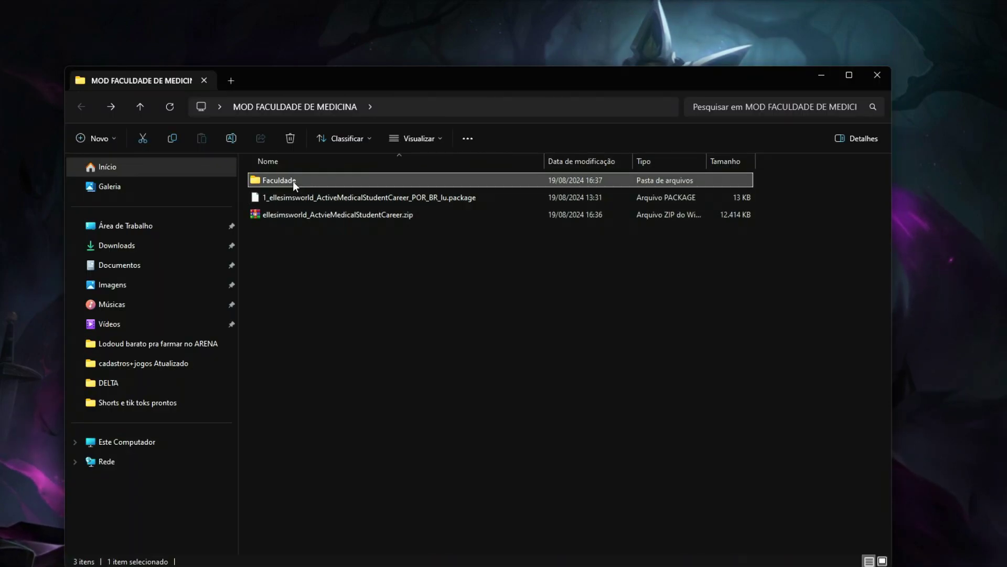
double_click(293, 181)
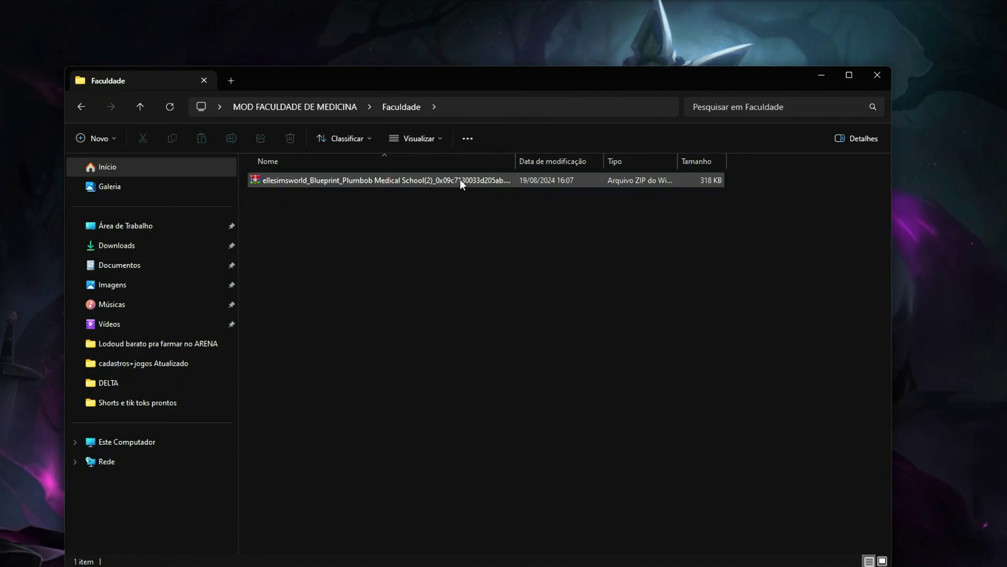
key(alt+Left)
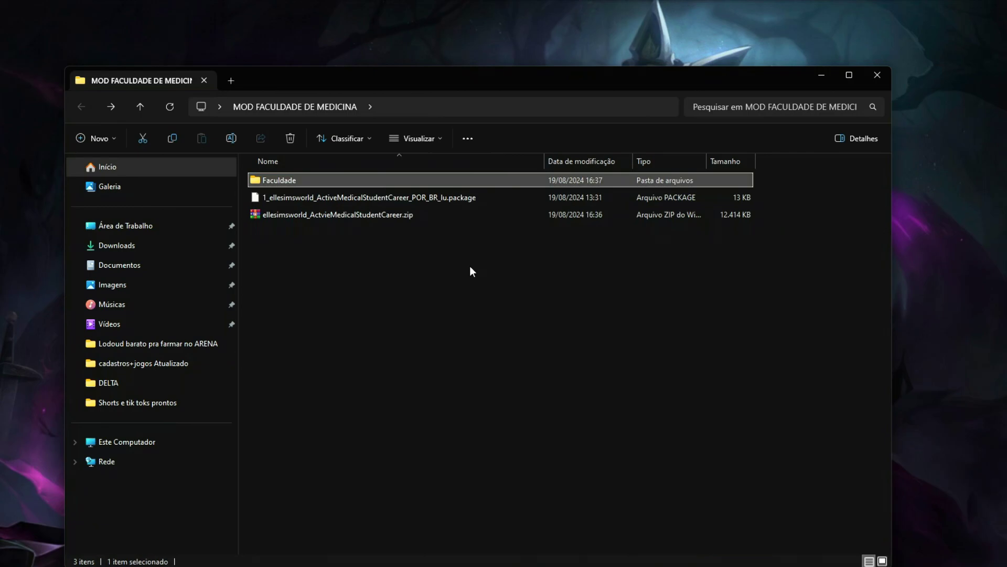
click(329, 252)
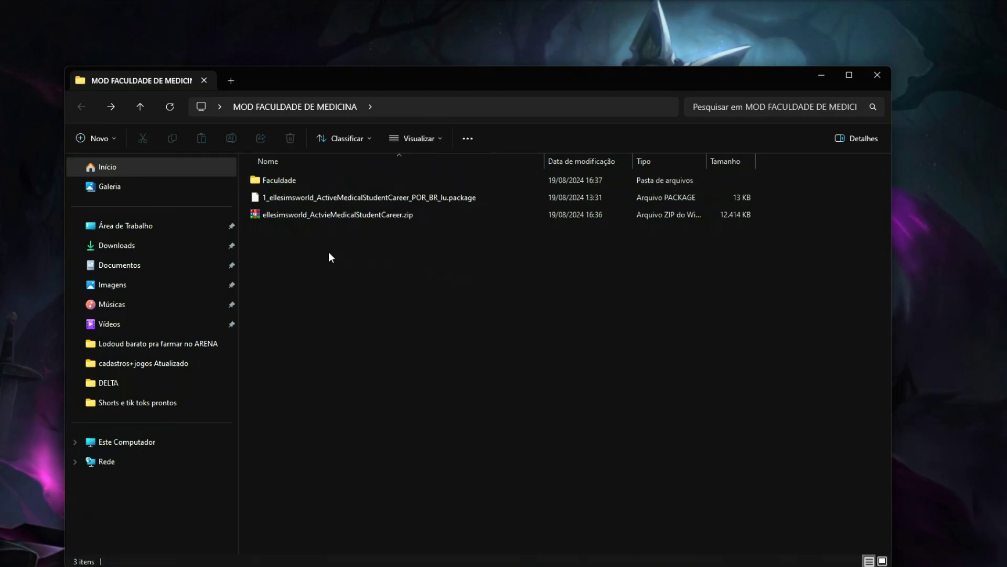
- Extract ellesimsworld_ActvieMedicalStudentCareer.zip with WinRAR into a folder of the same name
right_click(333, 213)
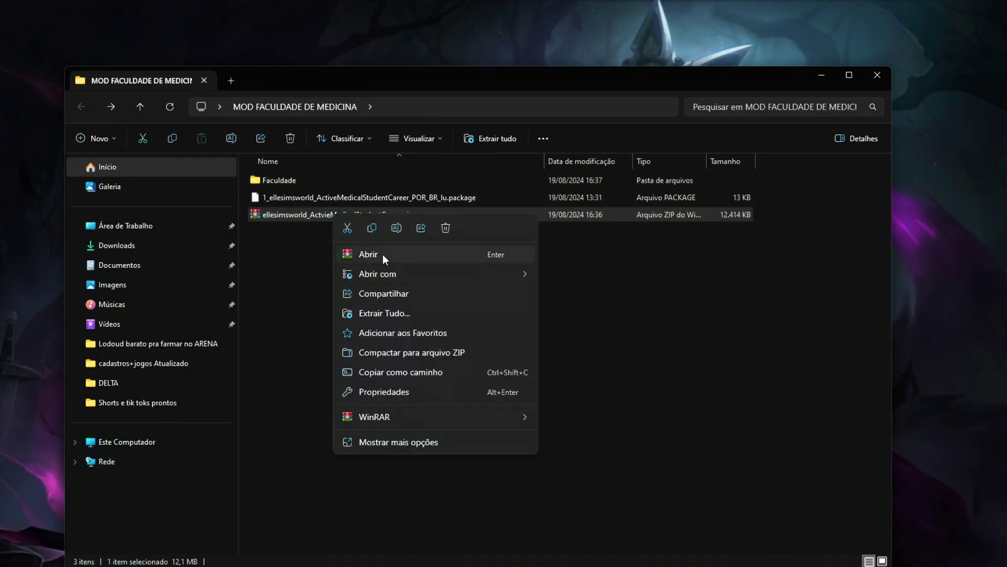
mouse_move(414, 415)
click(581, 437)
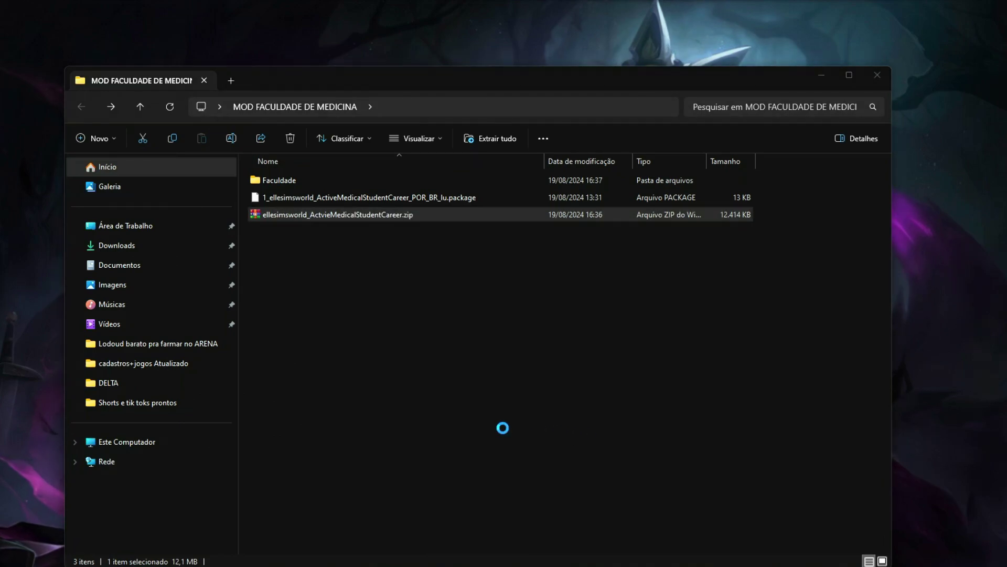
click(542, 463)
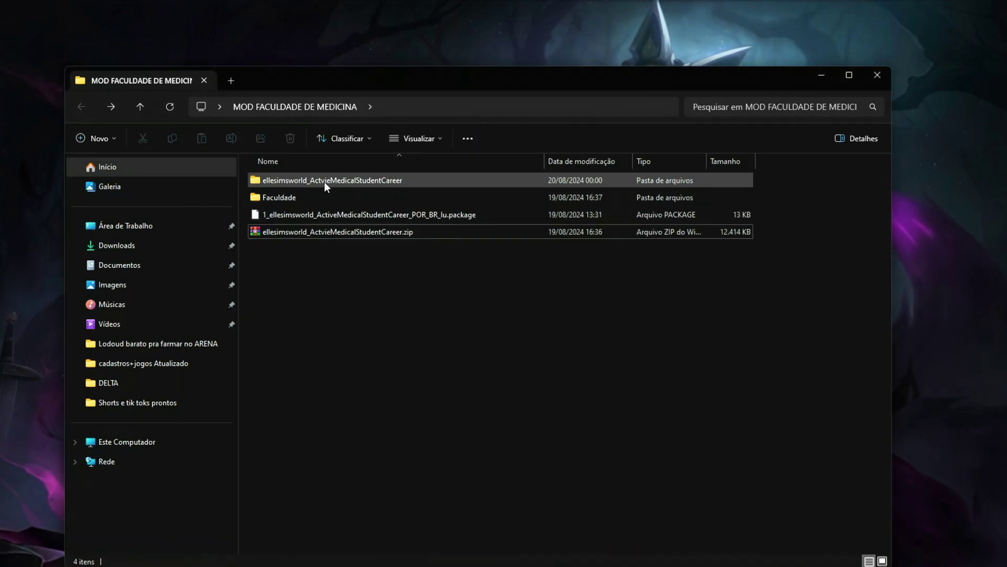
- Examine the extracted career folder, including REQUIRED-ADD ONS, and the Faculdade folder, returning to MOD FACULDADE DE MEDICINA
double_click(333, 180)
double_click(330, 182)
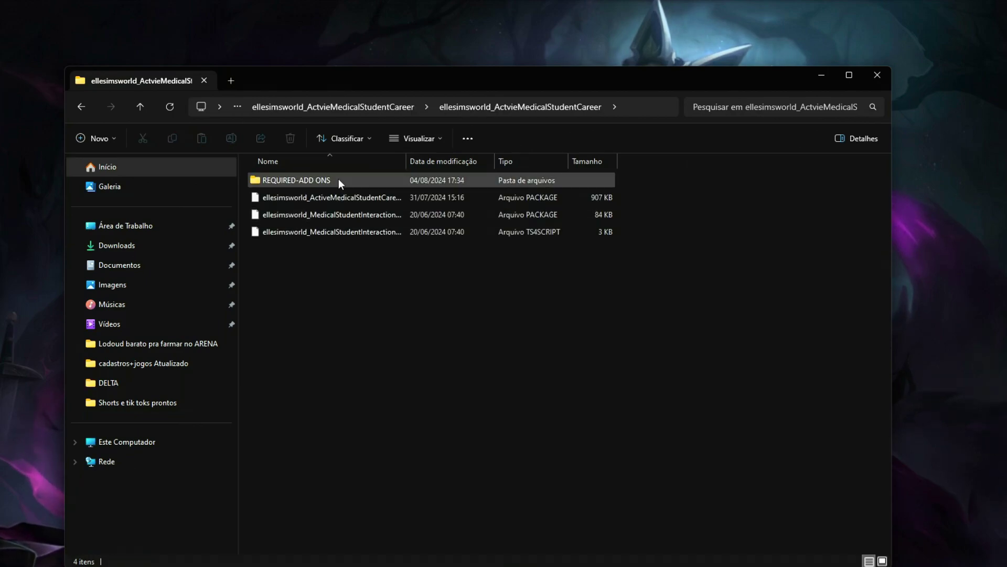
double_click(287, 183)
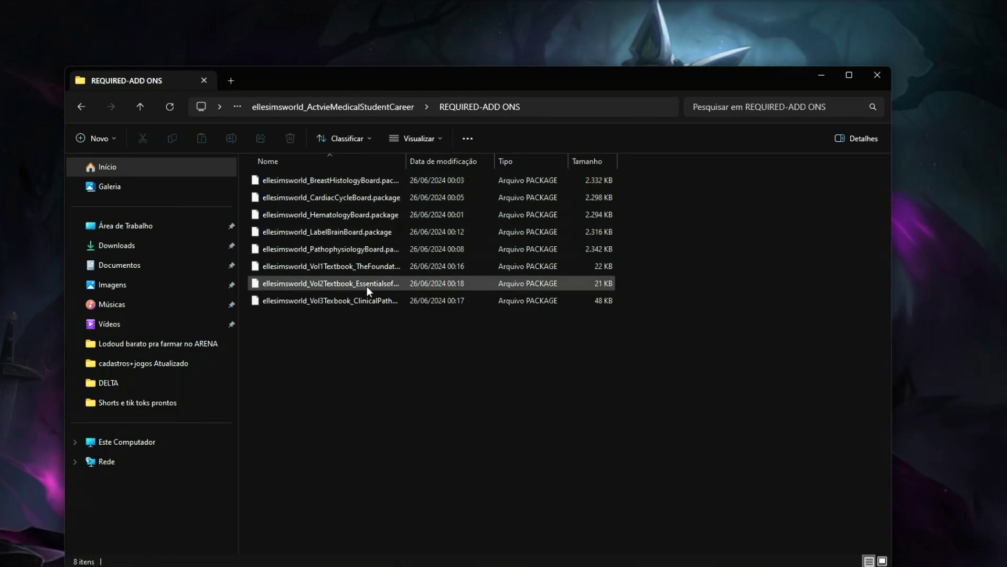
key(alt+Left)
key(alt+Left)
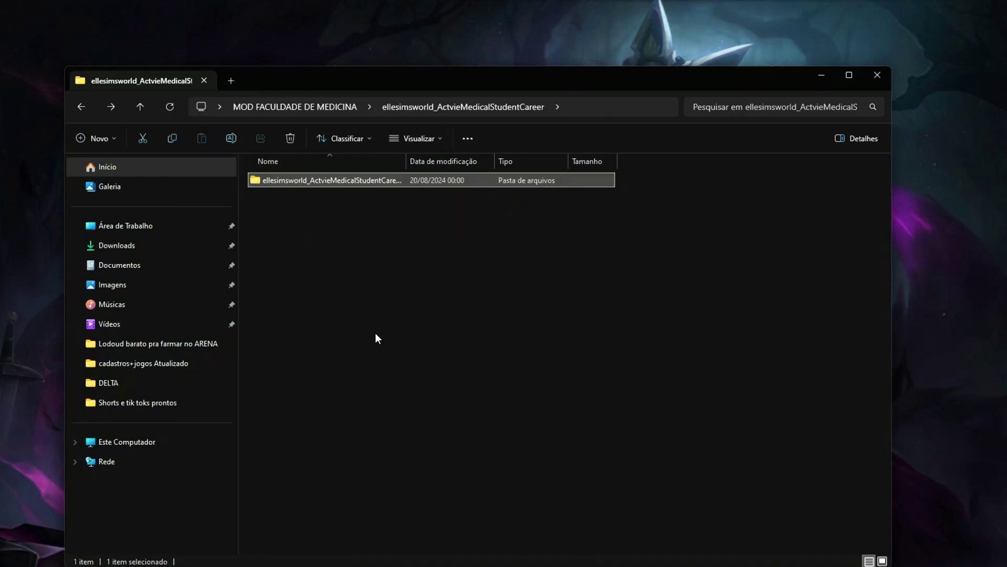
key(alt+Left)
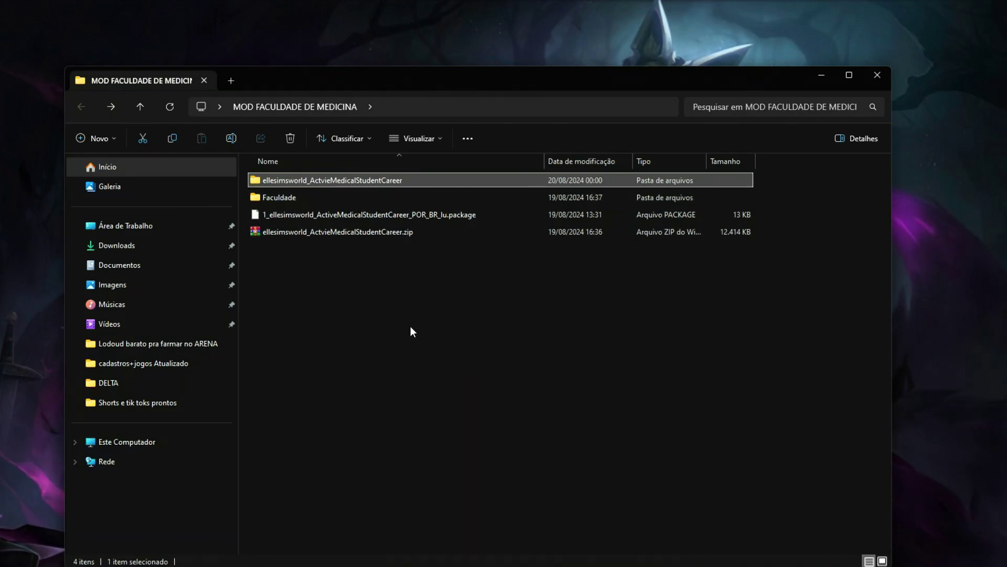
double_click(289, 197)
key(alt+Left)
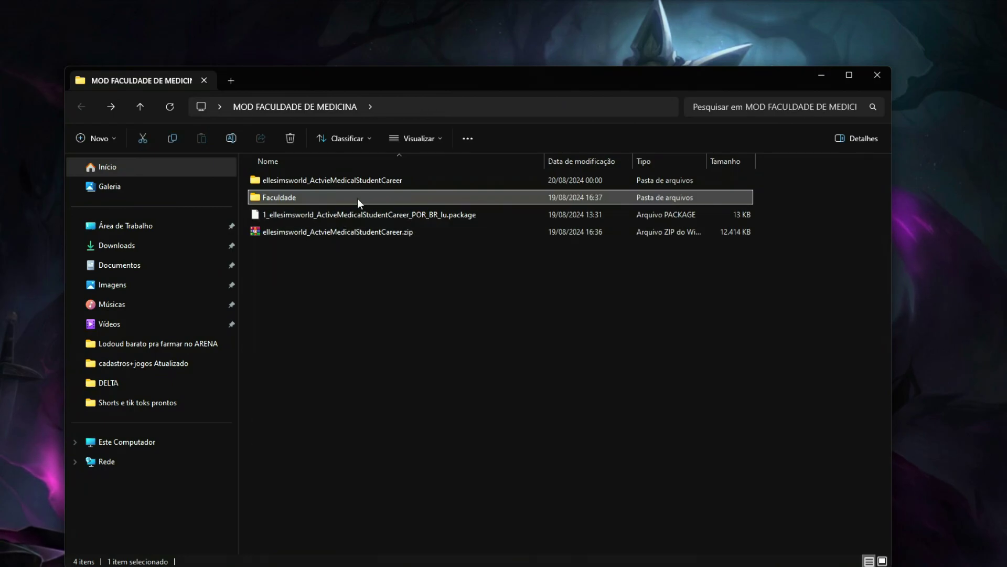
- Move the extracted ellesimsworld_ActvieMedicalStudentCareer folder to the desktop and rename it MOD DE MEDICINA
click(333, 180)
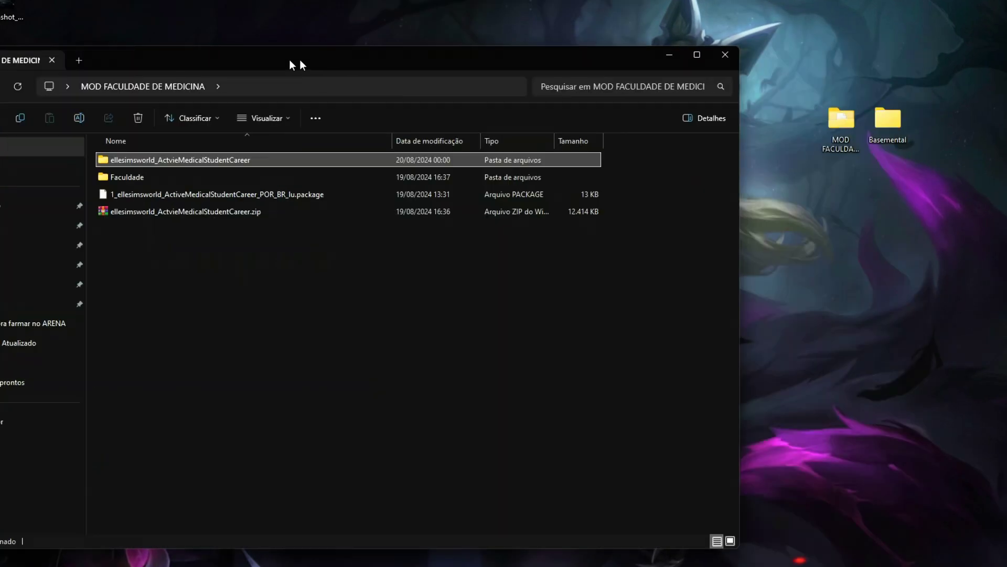
drag(165, 159, 827, 304)
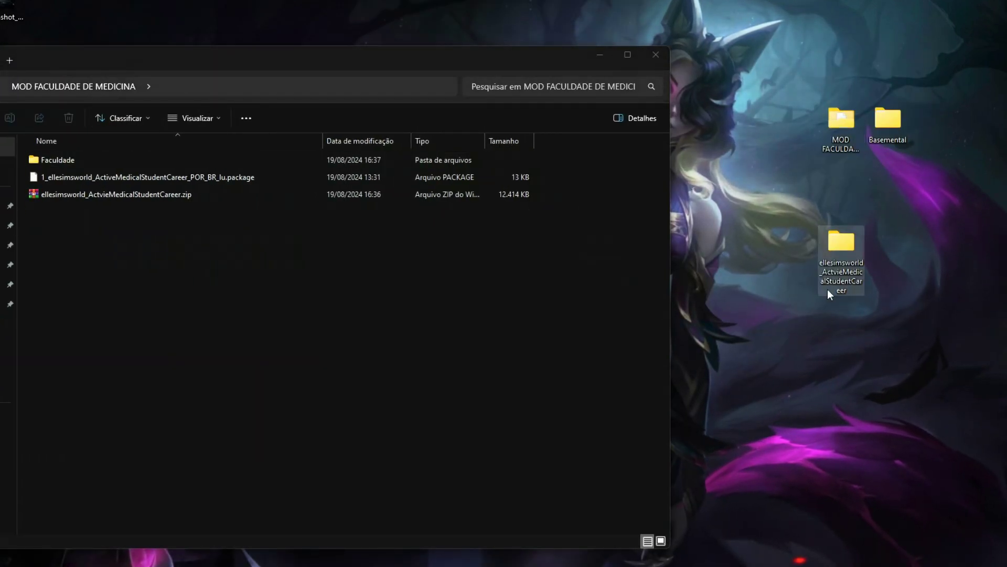
right_click(838, 263)
click(838, 244)
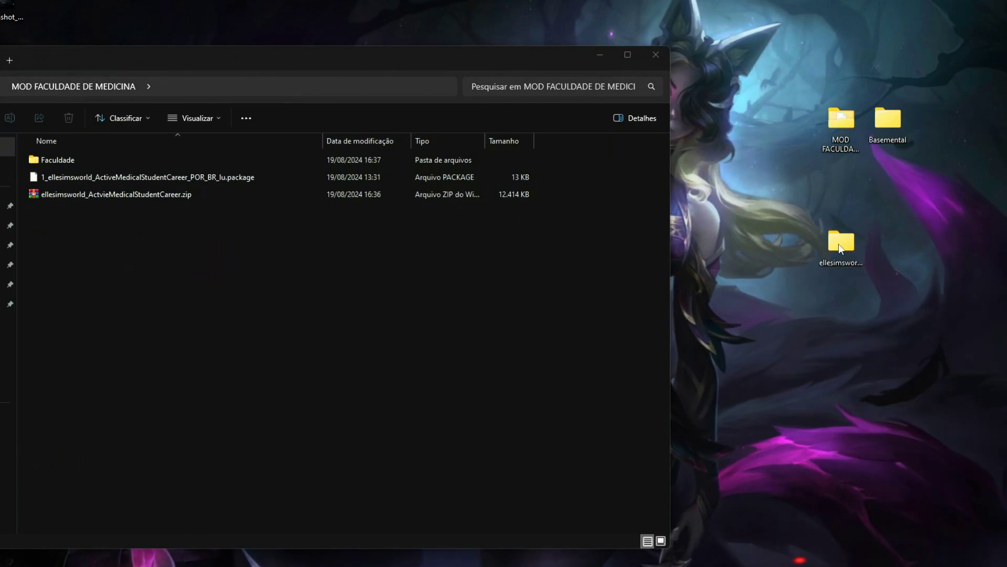
right_click(838, 244)
key(F2)
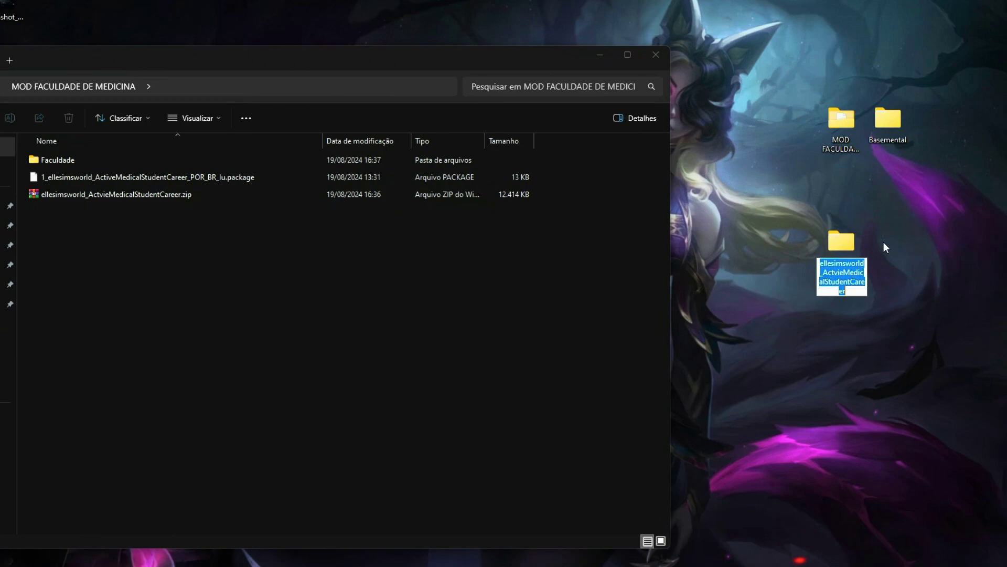
text(M)
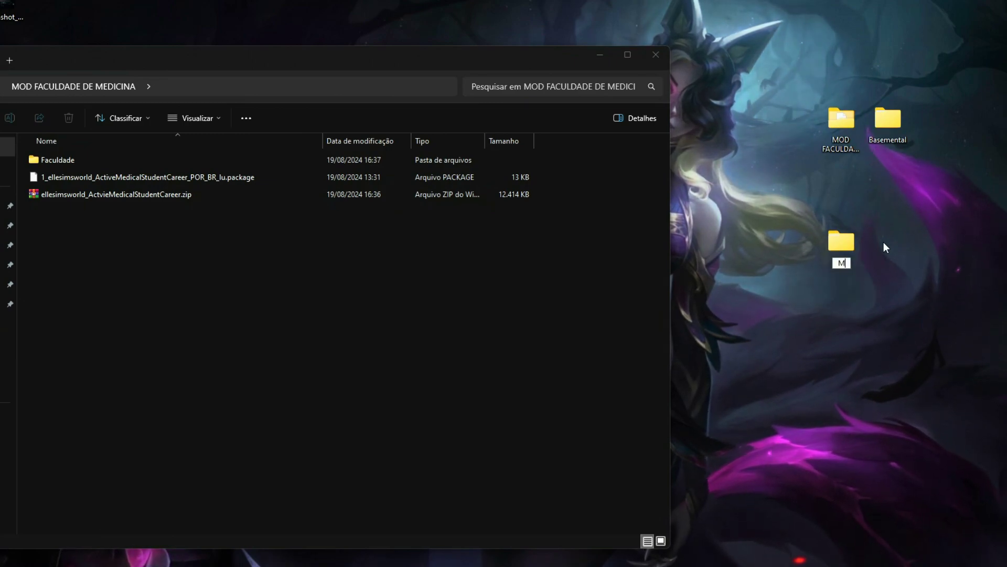
text(OD DE MEDI)
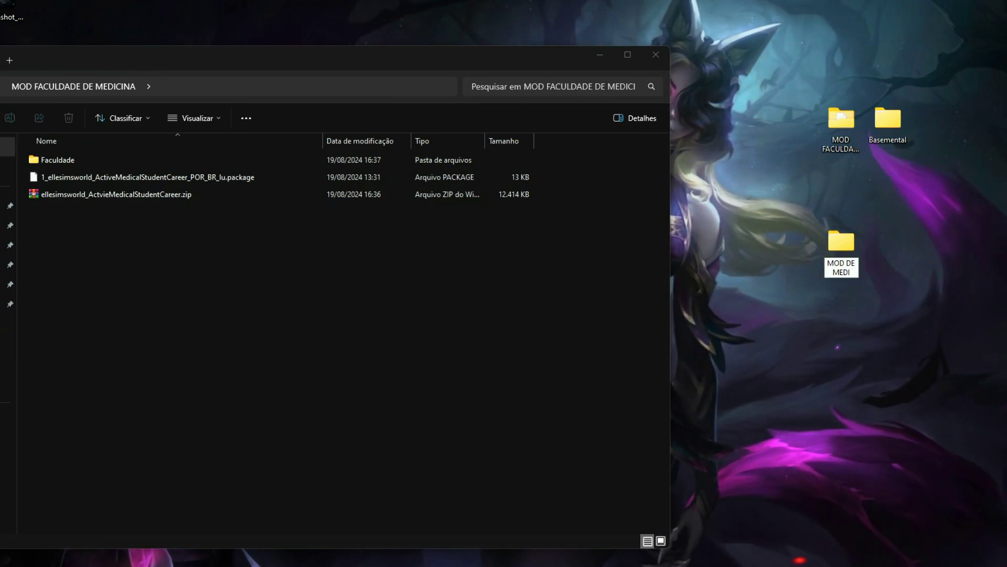
text(CINA)
key(Return)
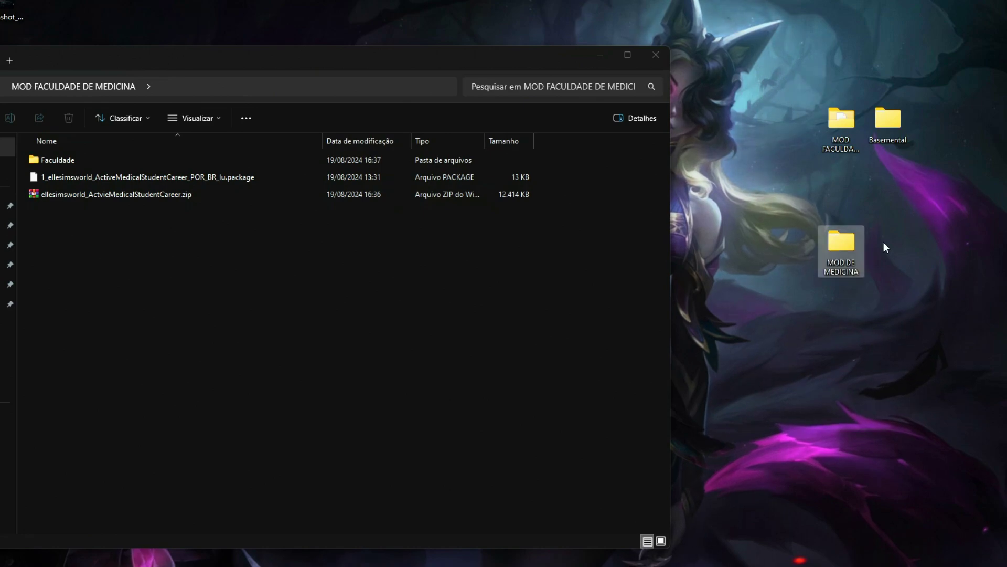
click(883, 247)
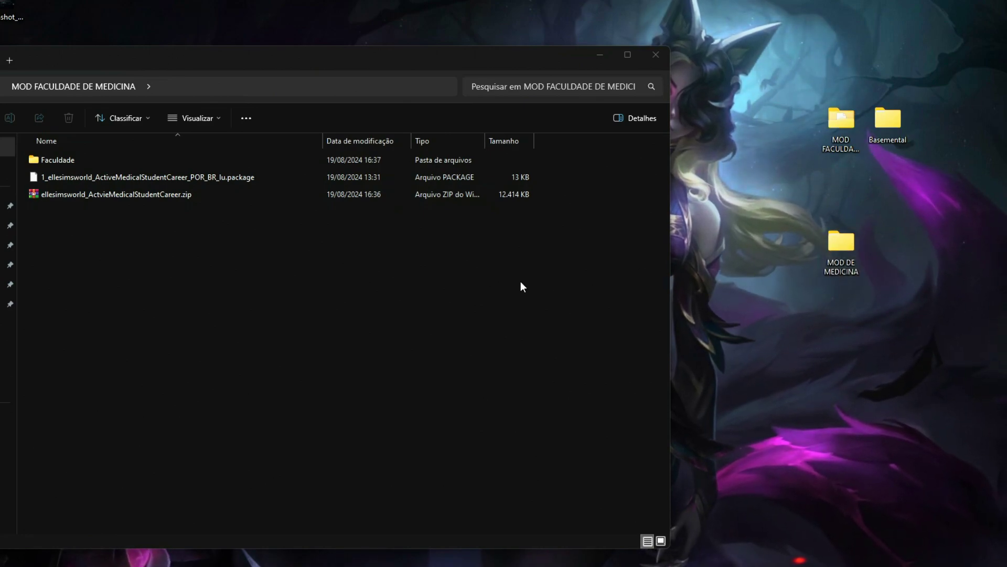
- Move the two package files and the ts4script file from ellesimsworld_ActvieMedicalStudentCareer up into the MOD DE MEDICINA folder
double_click(842, 242)
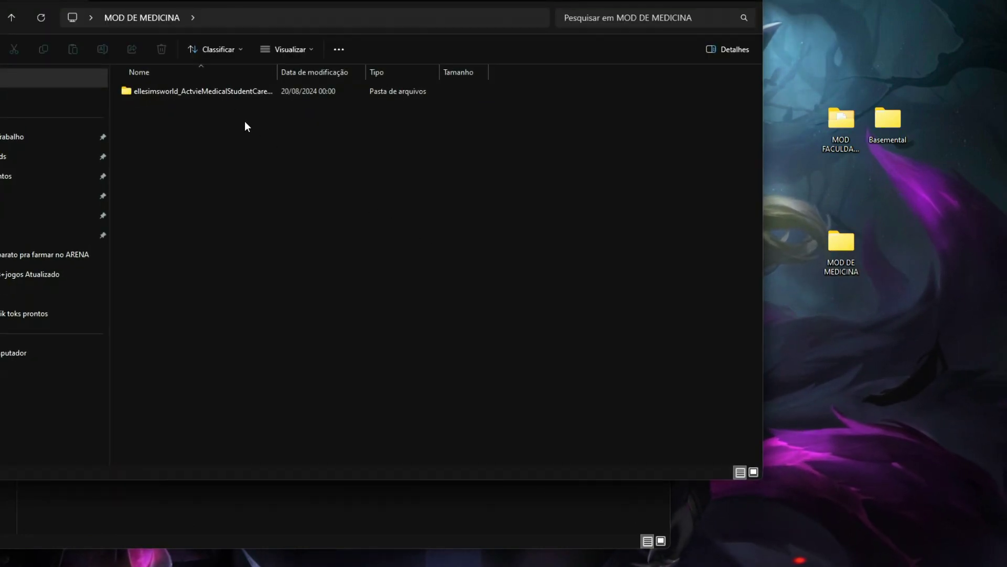
double_click(219, 93)
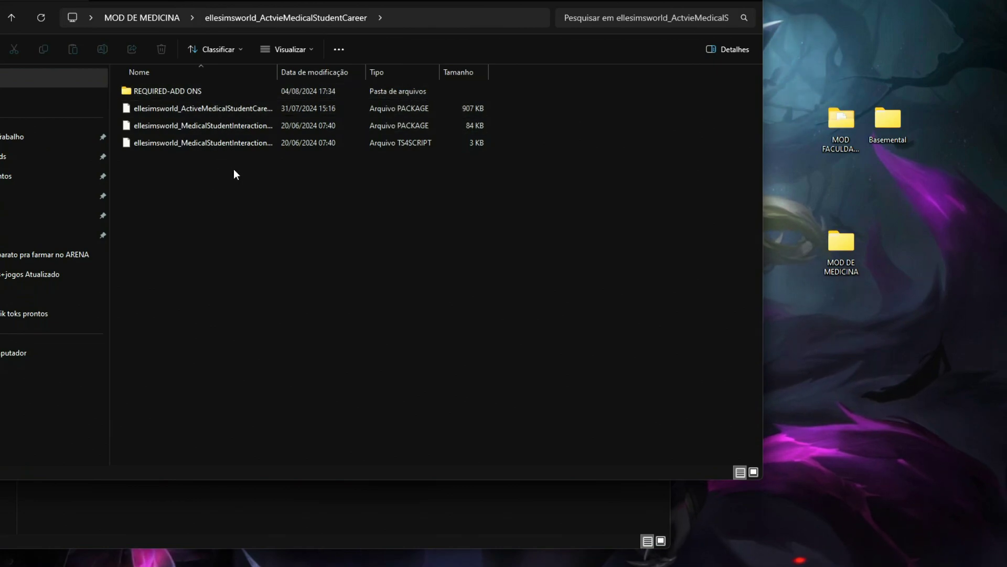
drag(277, 72, 420, 72)
drag(229, 181, 213, 109)
right_click(213, 108)
click(226, 121)
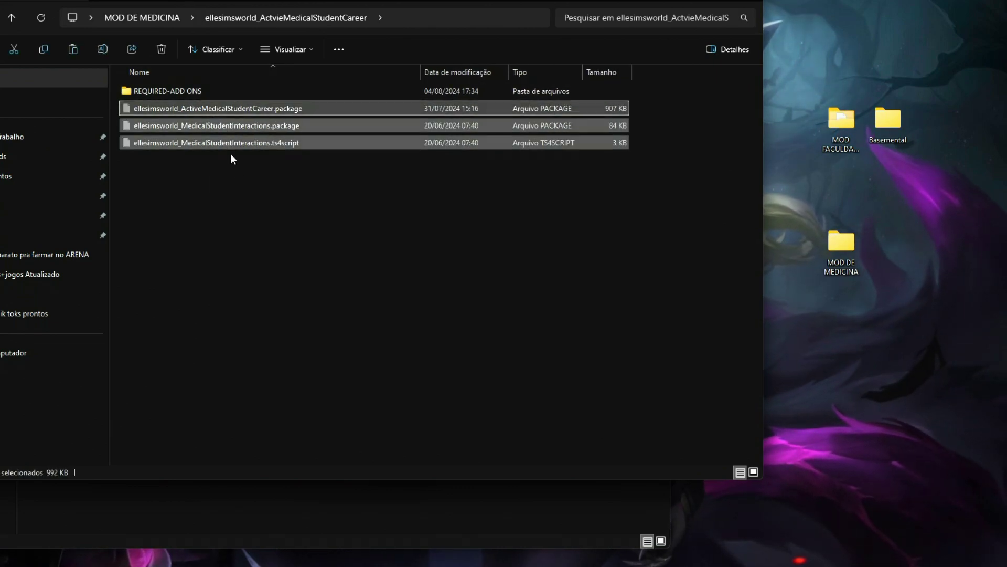
key(alt+Up)
click(259, 229)
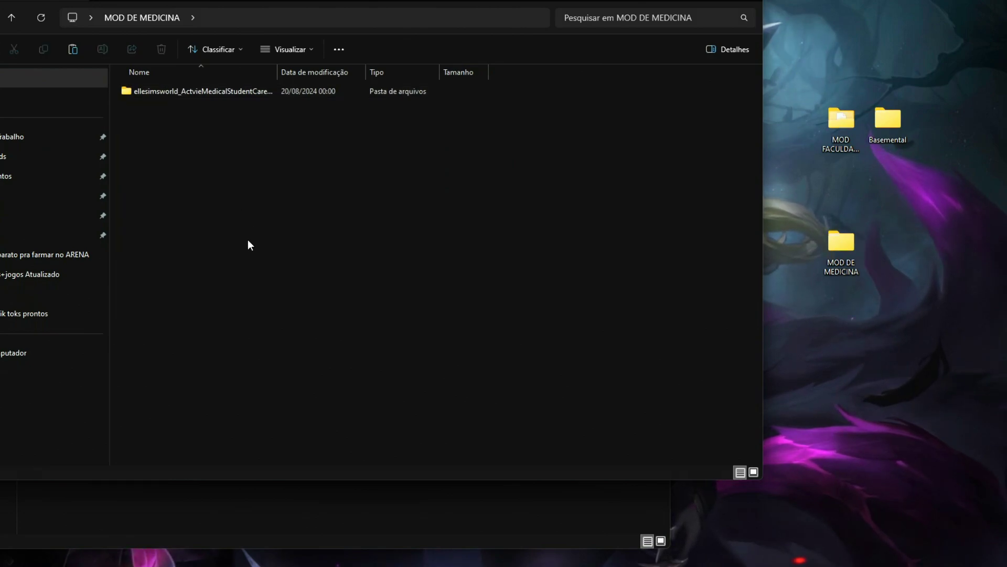
key(ctrl+v)
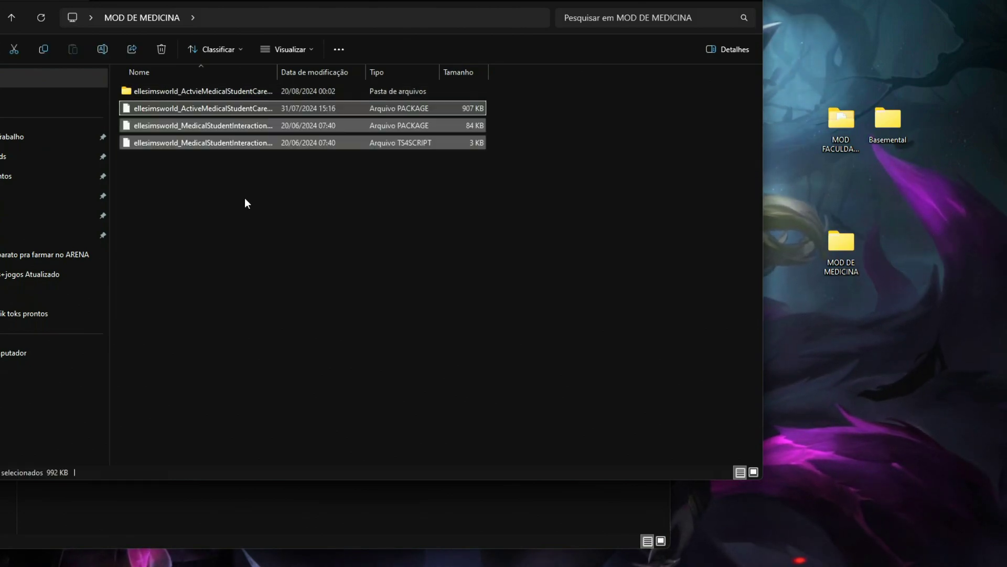
double_click(277, 71)
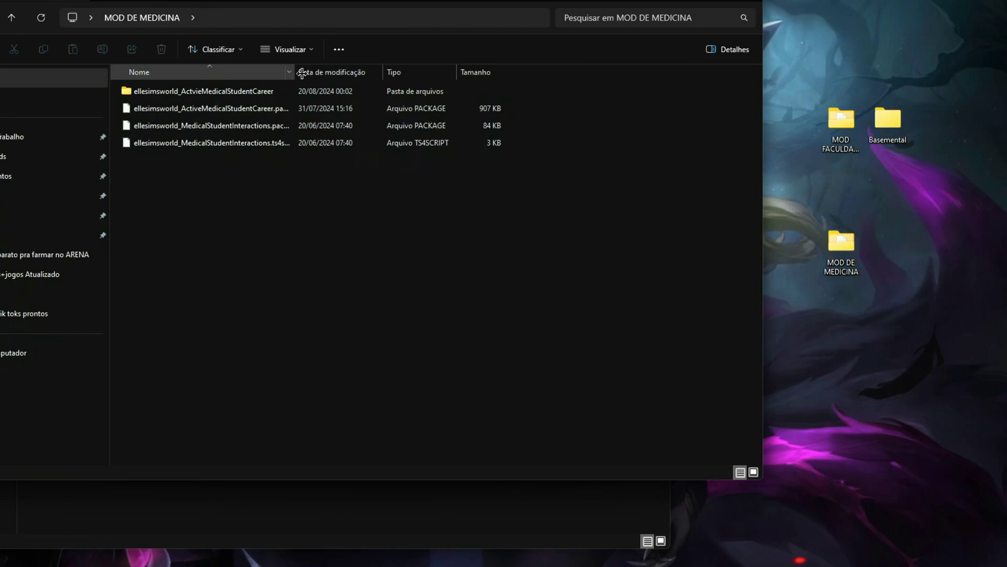
- Move all the board and textbook package files from the REQUIRED-ADD ONS folder into the root of MOD DE MEDICINA
double_click(238, 92)
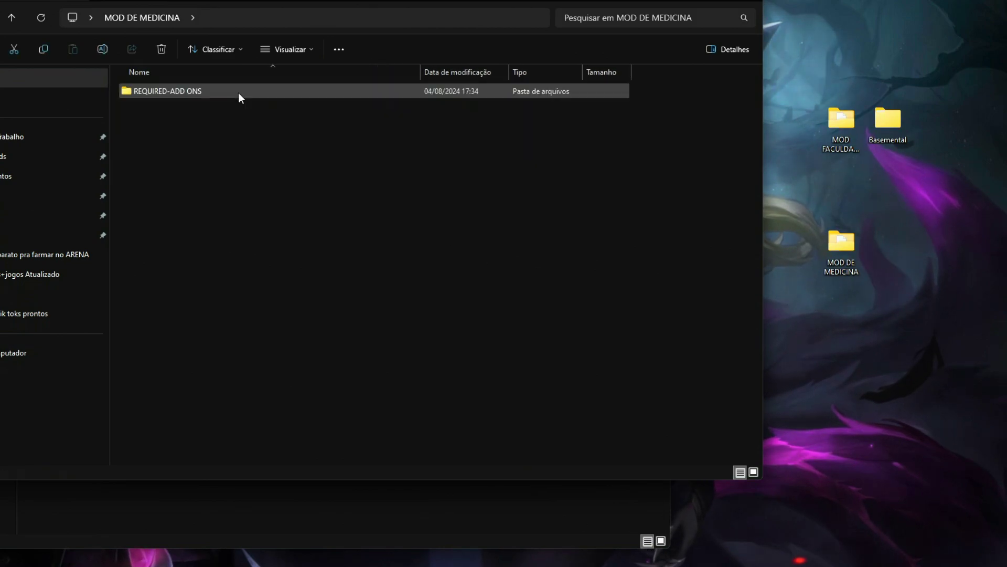
double_click(160, 91)
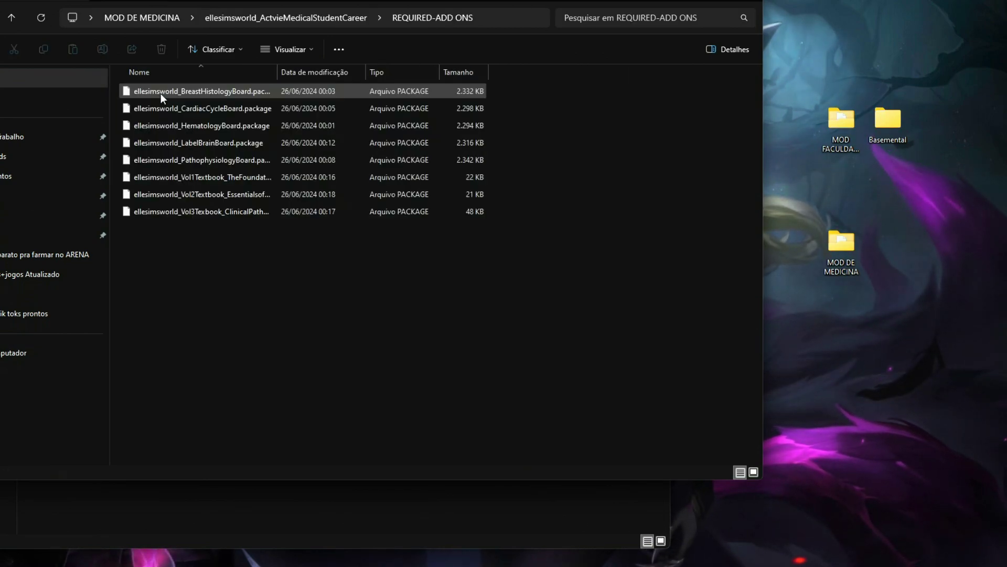
double_click(277, 71)
drag(227, 275, 213, 91)
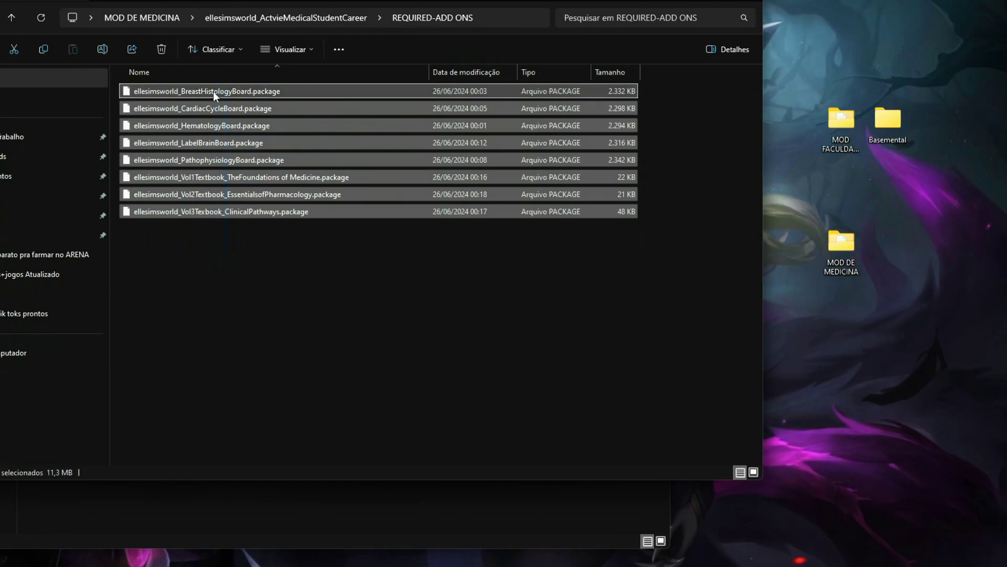
right_click(213, 92)
click(228, 107)
key(alt+Up)
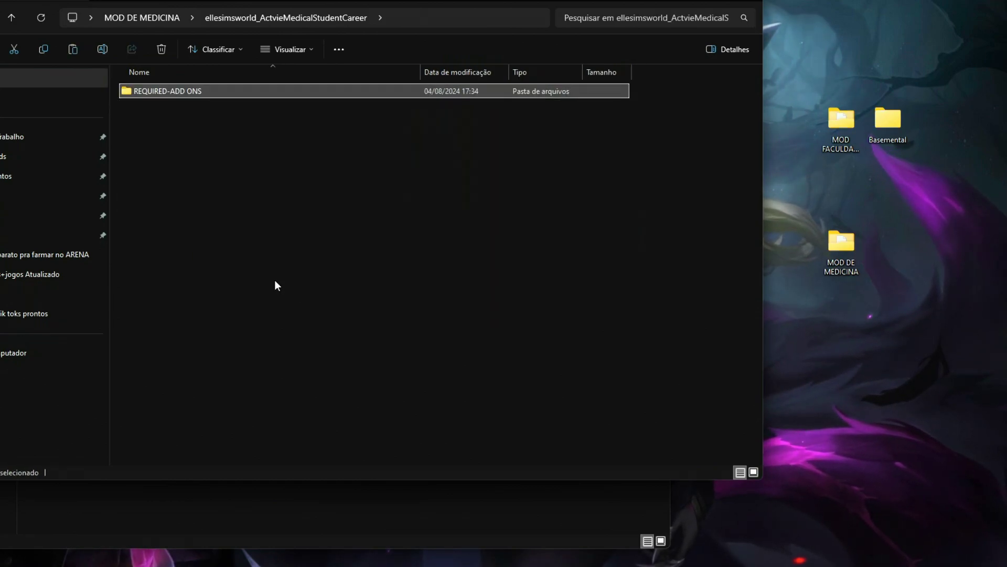
key(alt+Up)
click(228, 267)
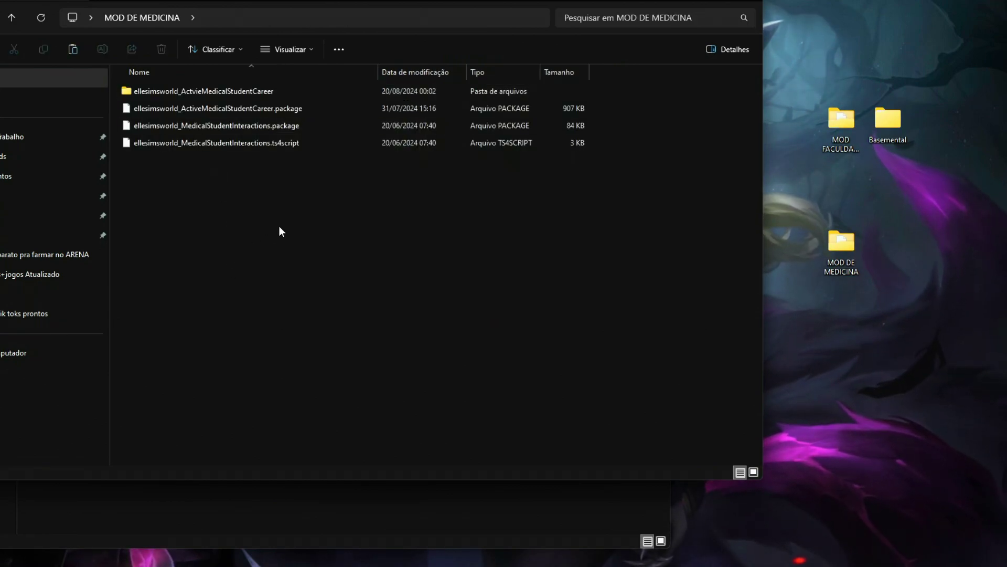
key(ctrl+v)
click(297, 362)
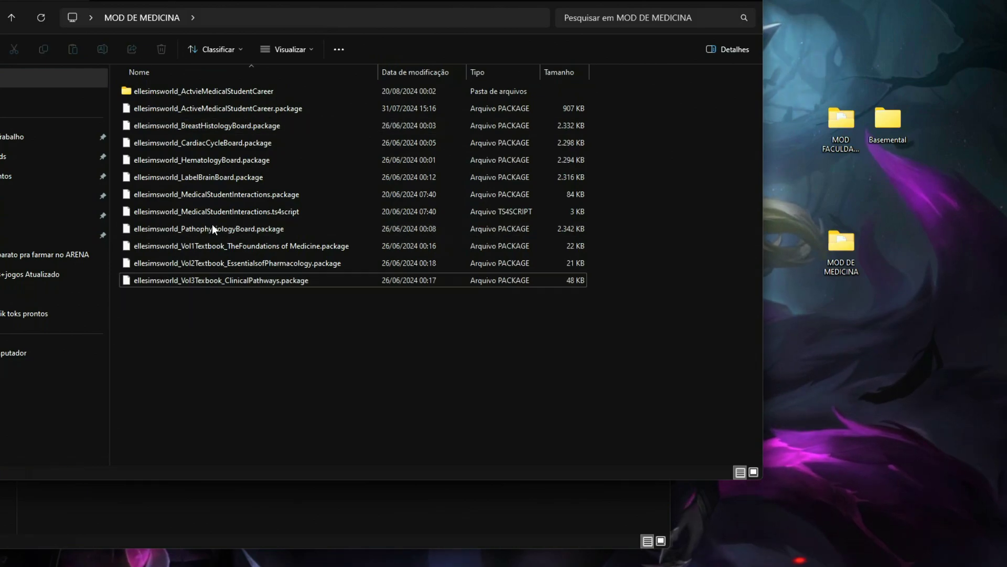
- Check the ellesimsworld_ActvieMedicalStudentCareer subfolder and permanently delete it from MOD DE MEDICINA
double_click(191, 92)
key(alt+Up)
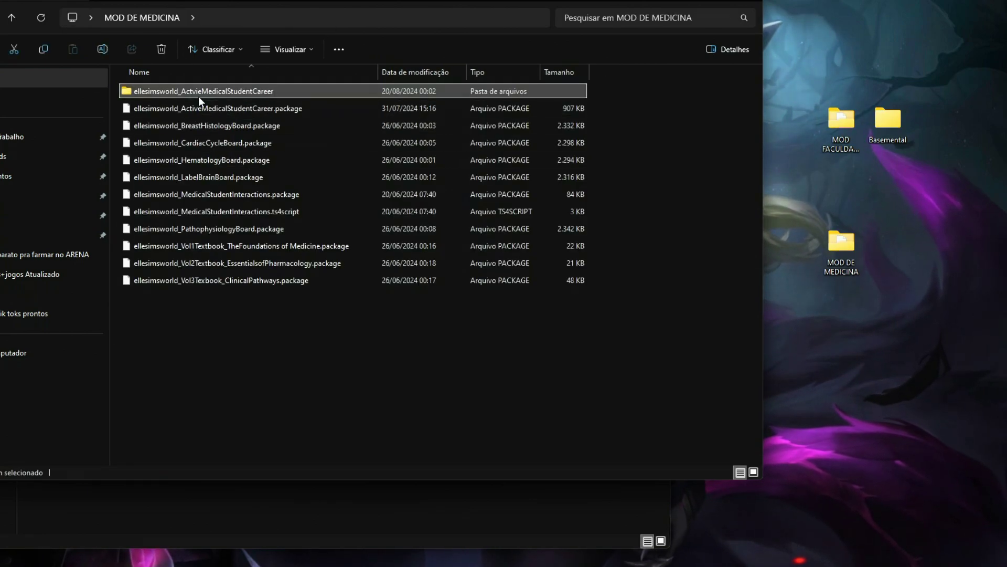
key(shift+Delete)
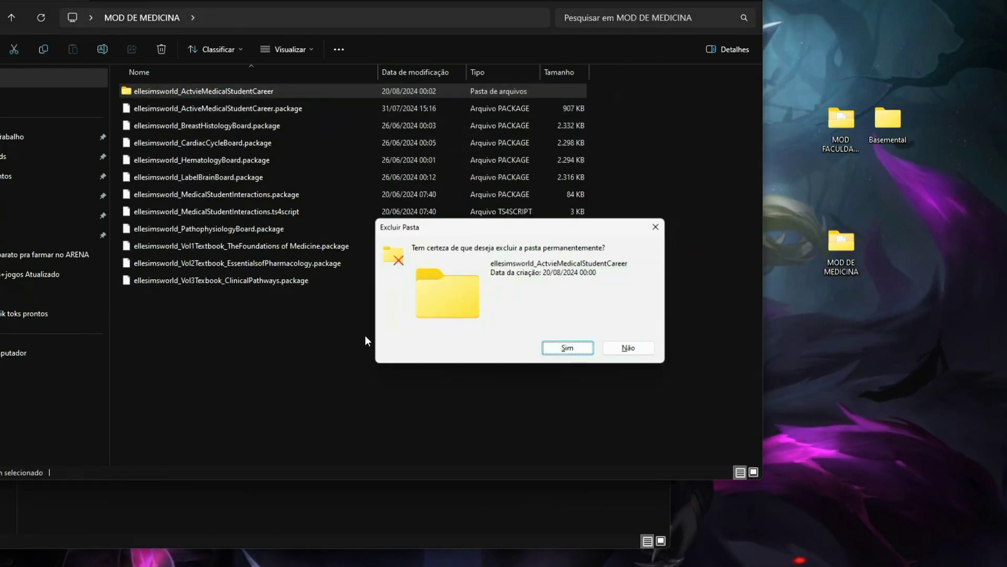
key(Return)
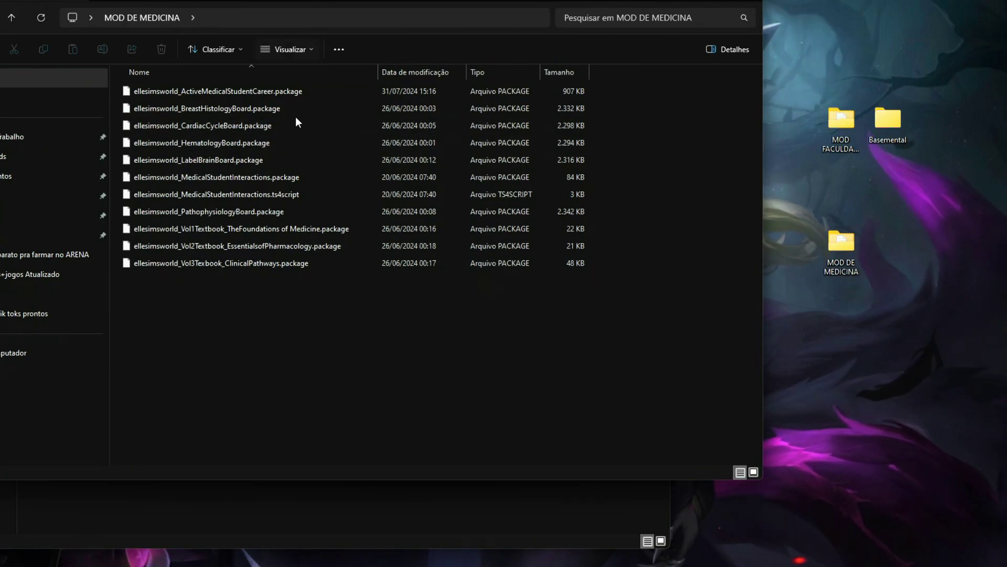
- Move 1_ellesimsworld_ActiveMedicalStudentCareer_POR_BR_lu.package from MOD FACULDADE DE MEDICINA into MOD DE MEDICINA and close the MOD DE MEDICINA window
drag(517, 3, 884, 65)
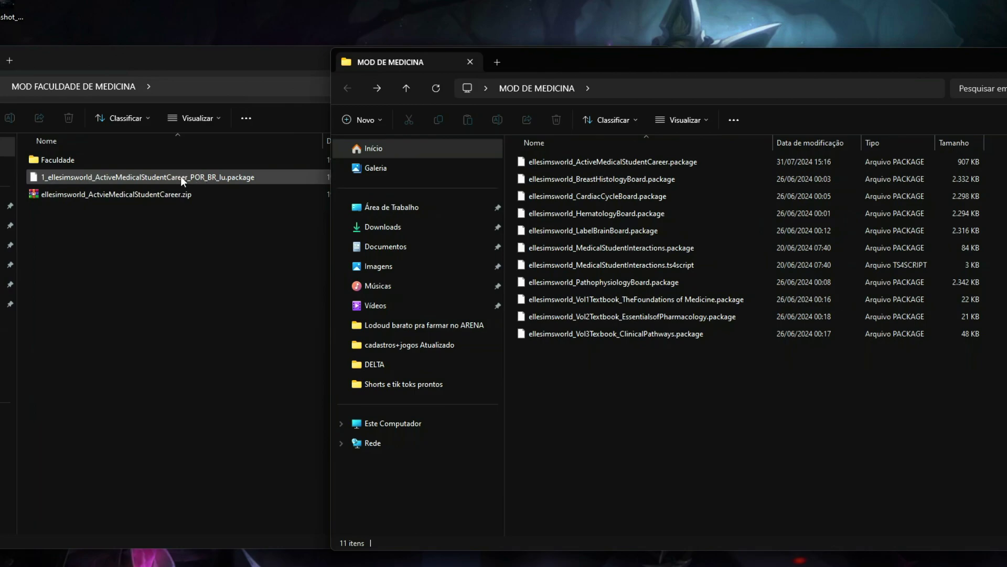
drag(154, 178, 662, 428)
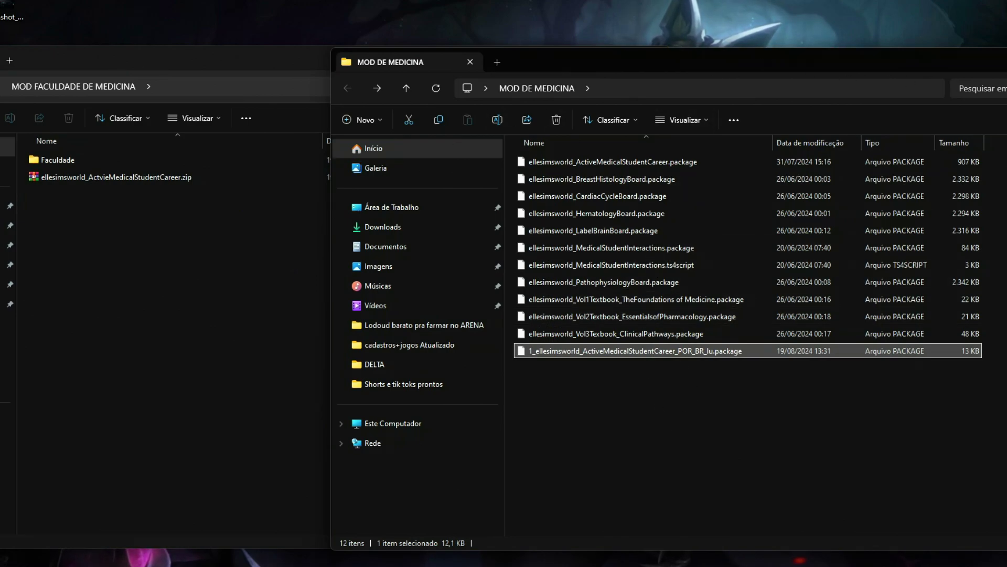
drag(997, 62, 870, 68)
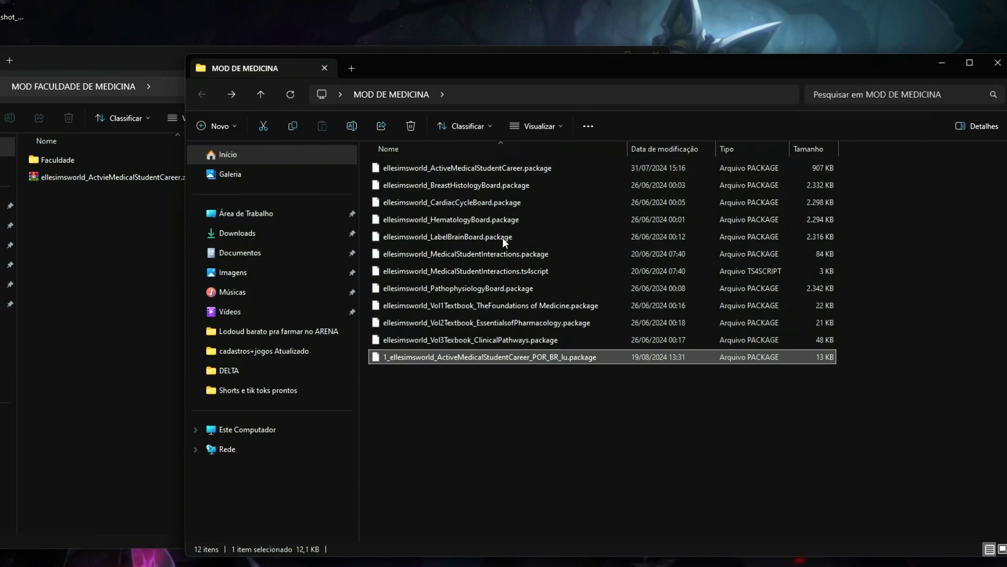
click(997, 62)
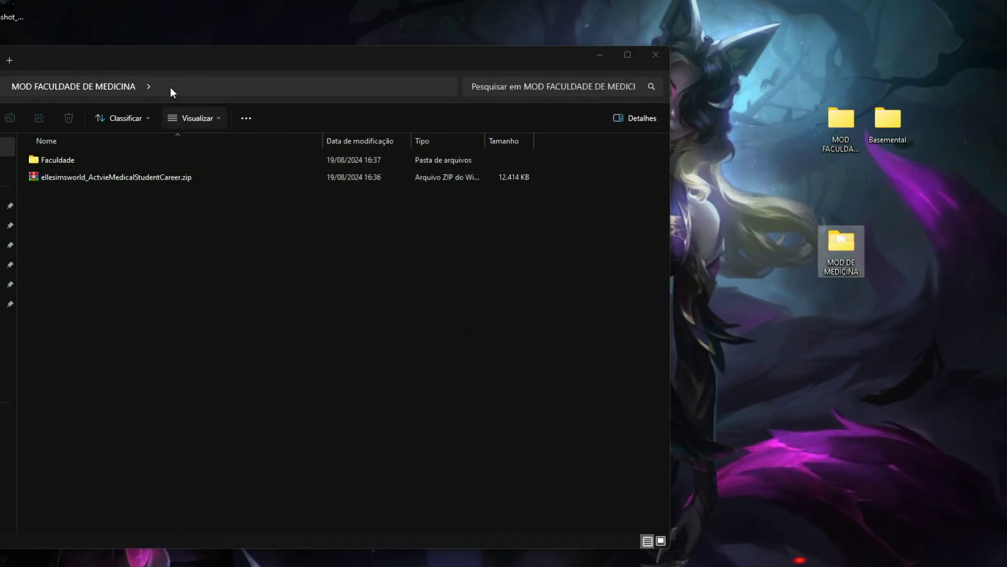
- Open the game's Mods folder under Documentos, Electronic Arts, The Sims 4
drag(153, 62, 292, 60)
click(67, 245)
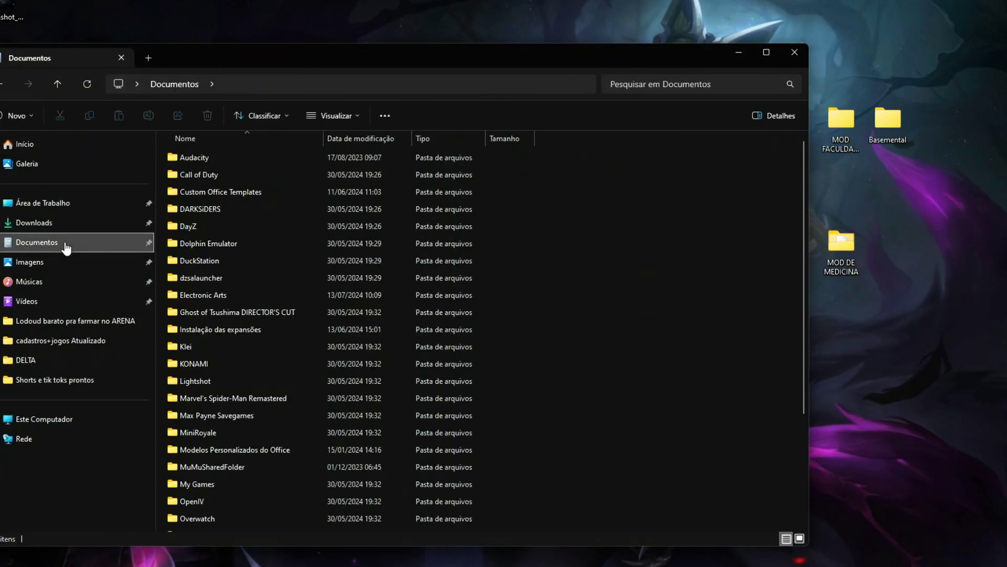
click(215, 297)
double_click(215, 297)
click(194, 161)
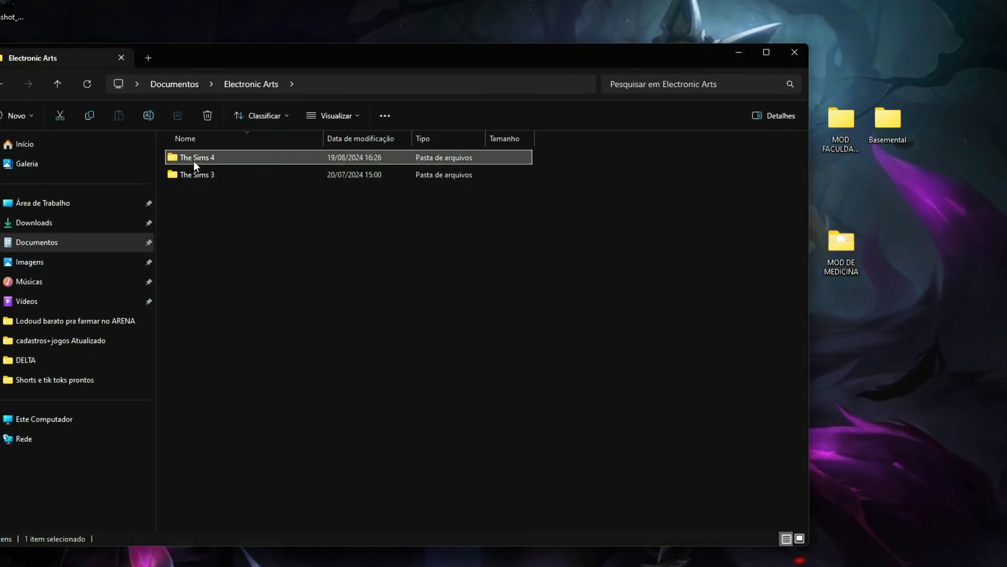
double_click(194, 160)
double_click(204, 245)
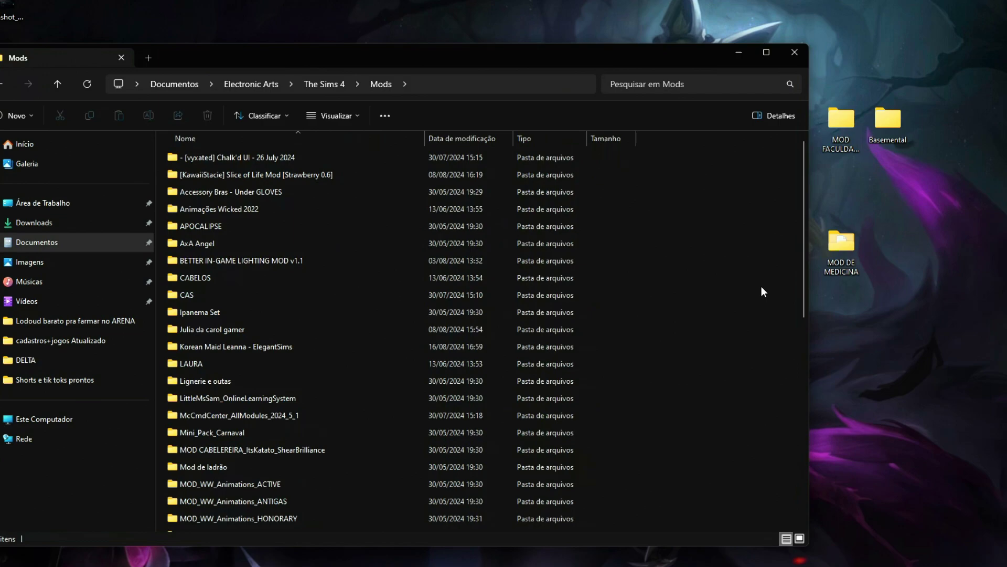
drag(803, 262, 810, 511)
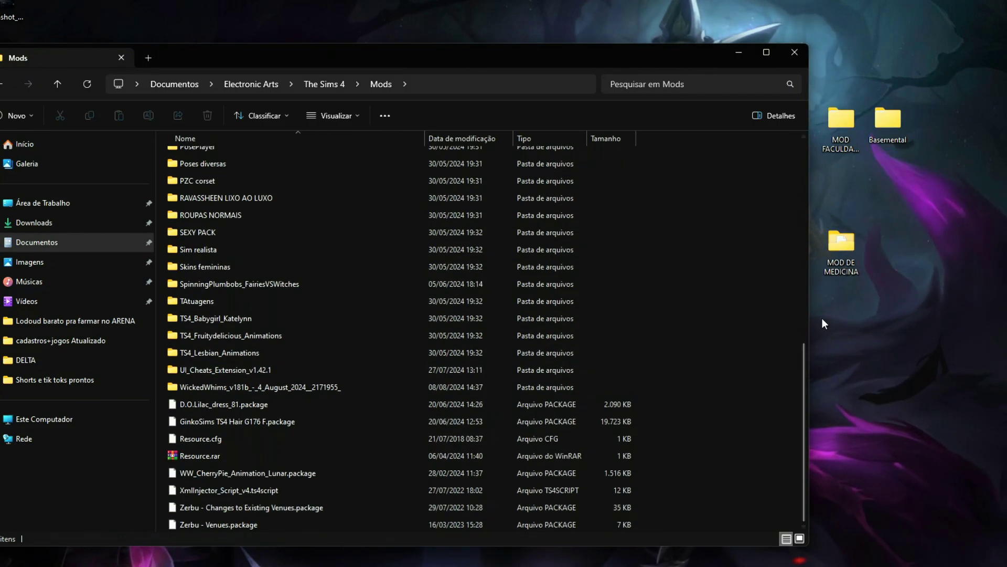
- Open the desktop's MOD DE MEDICINA folder beside the Mods window, review its mod files and close it
double_click(844, 247)
drag(373, 425, 322, 173)
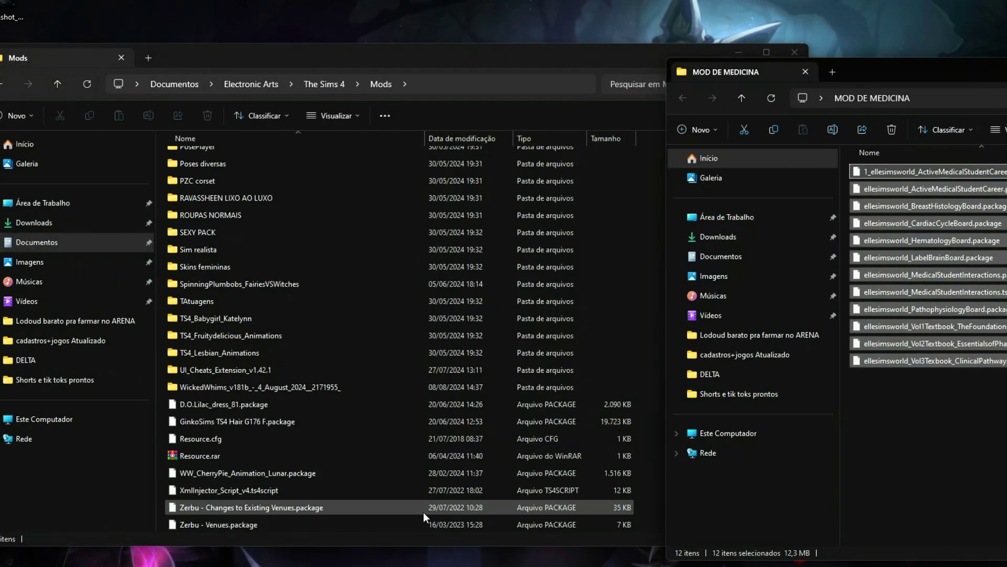
drag(905, 76, 660, 84)
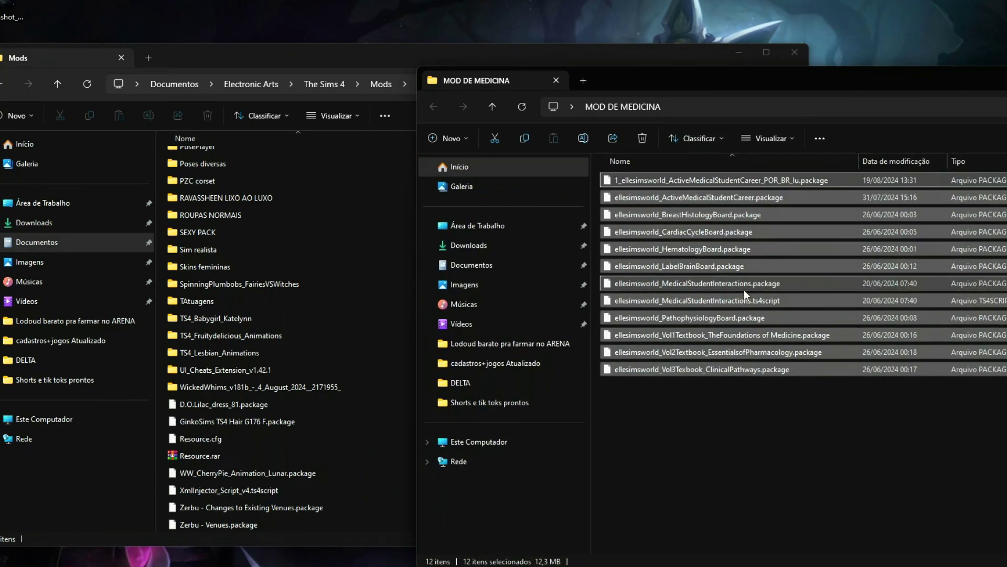
click(766, 403)
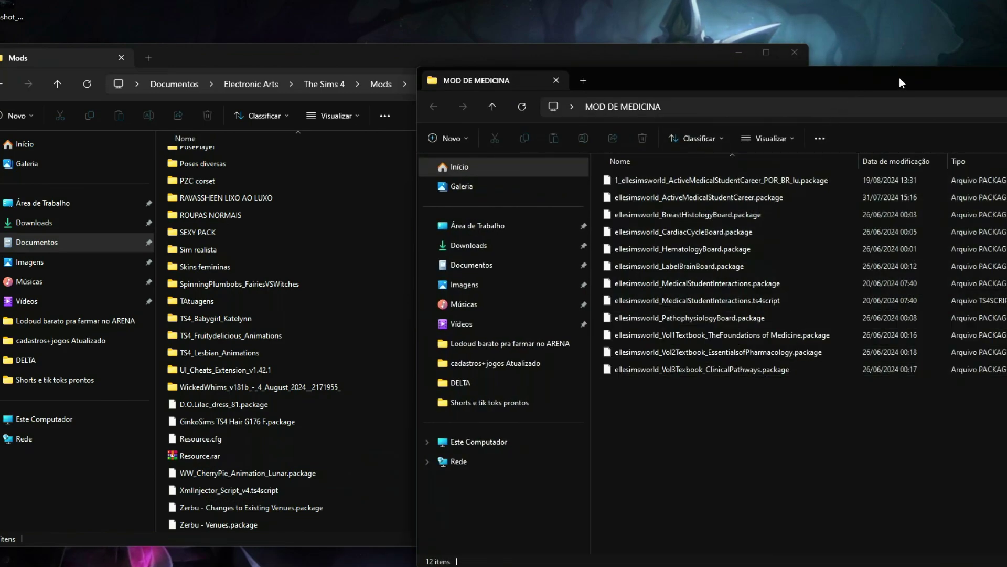
drag(899, 83, 678, 95)
click(974, 93)
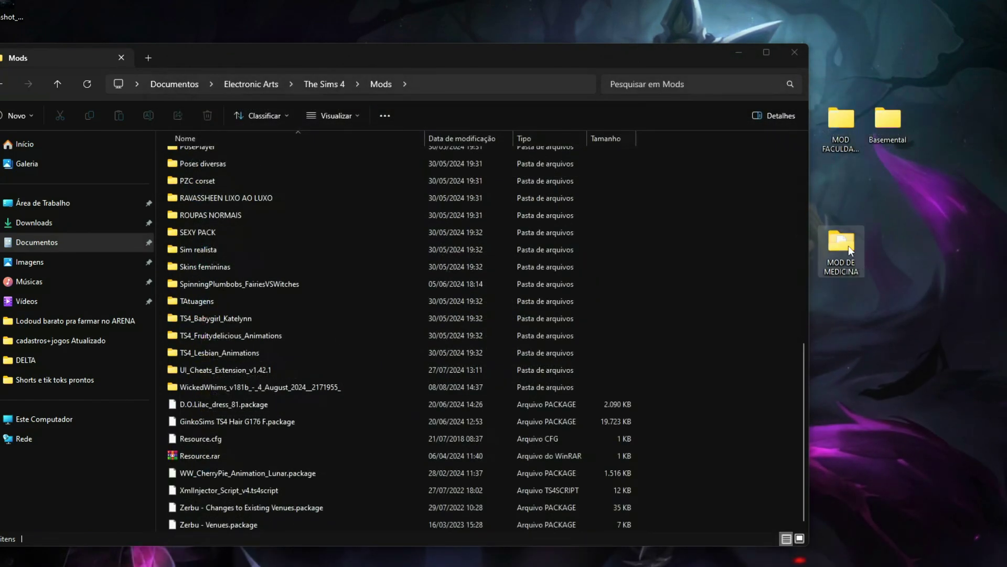
- Move the MOD DE MEDICINA folder from the desktop into the Mods folder and refresh the listing
drag(849, 246, 765, 484)
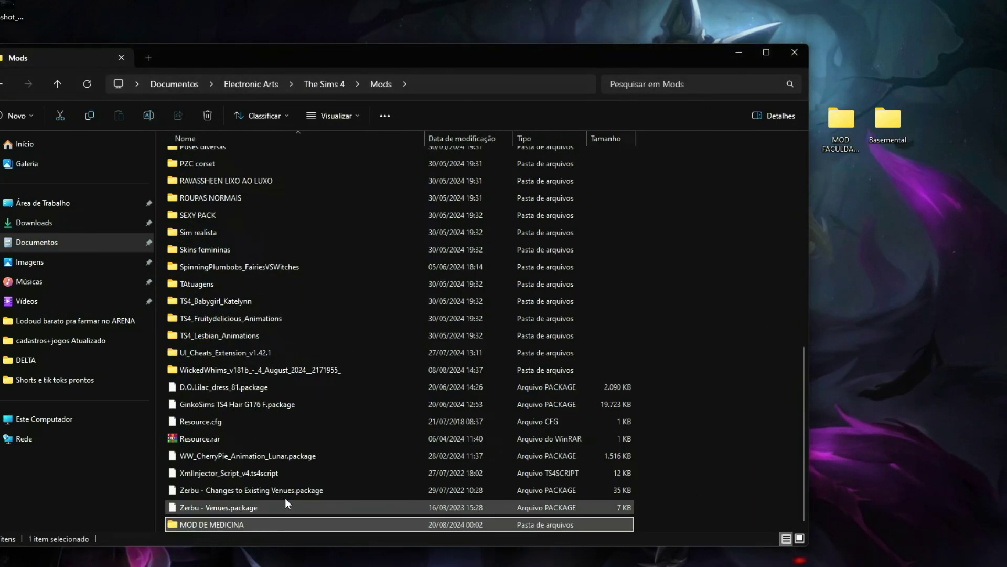
right_click(657, 443)
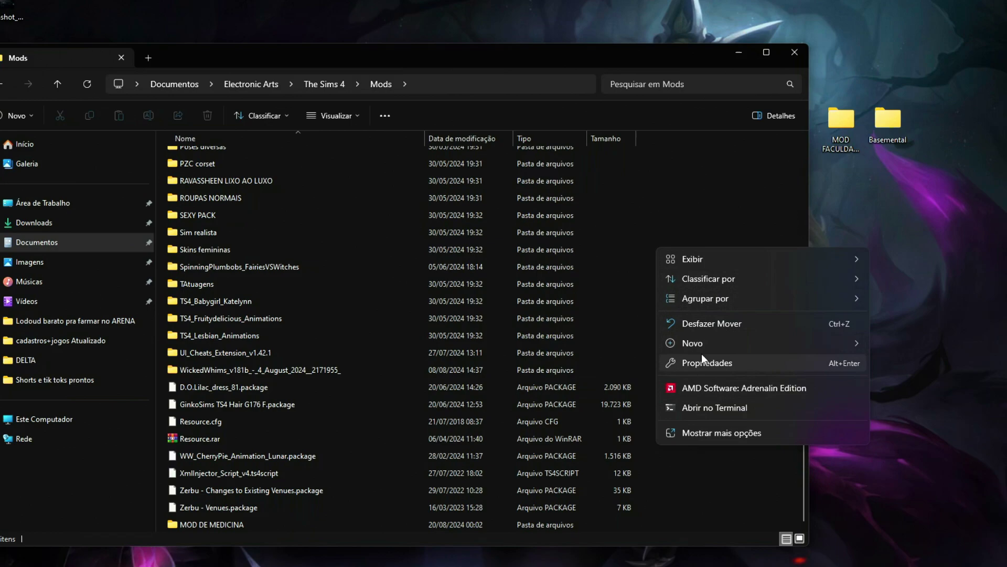
click(710, 434)
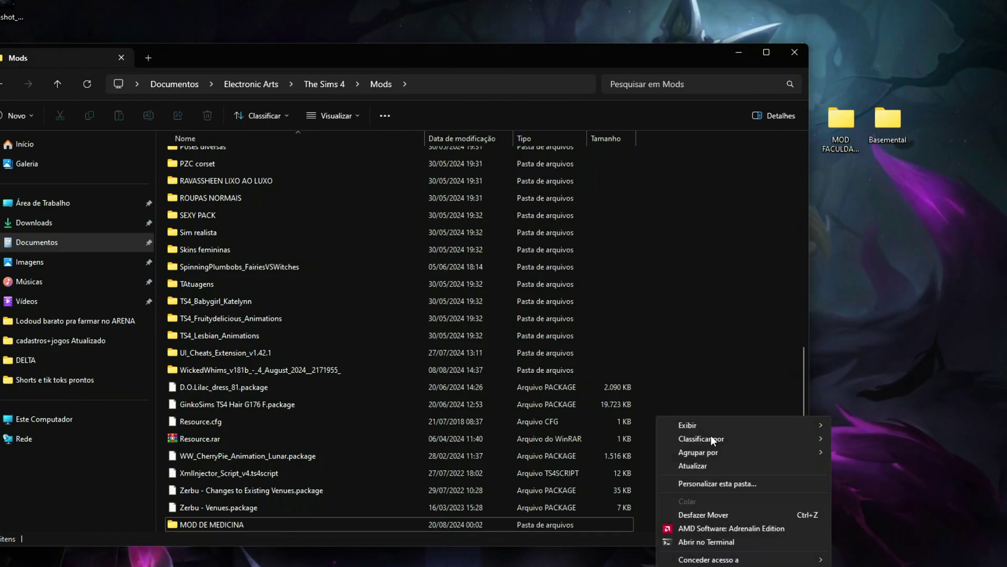
click(692, 466)
- Look through the Mods folder listing for MOD DE MEDICINA and other installed mods, checking the NEGOCIO RENTÁVEL folder
scroll(294, 370, down, 9)
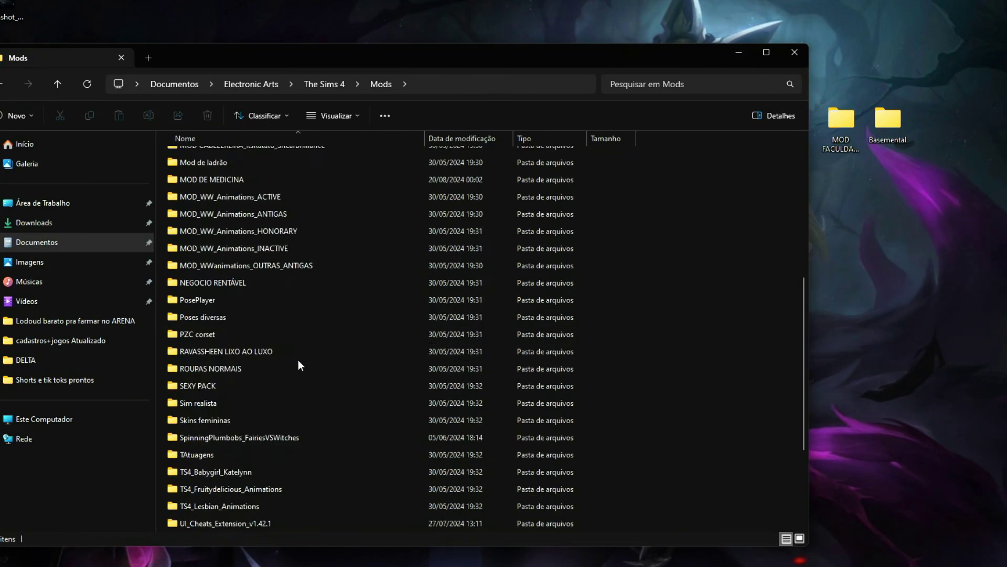
scroll(299, 363, up, 5)
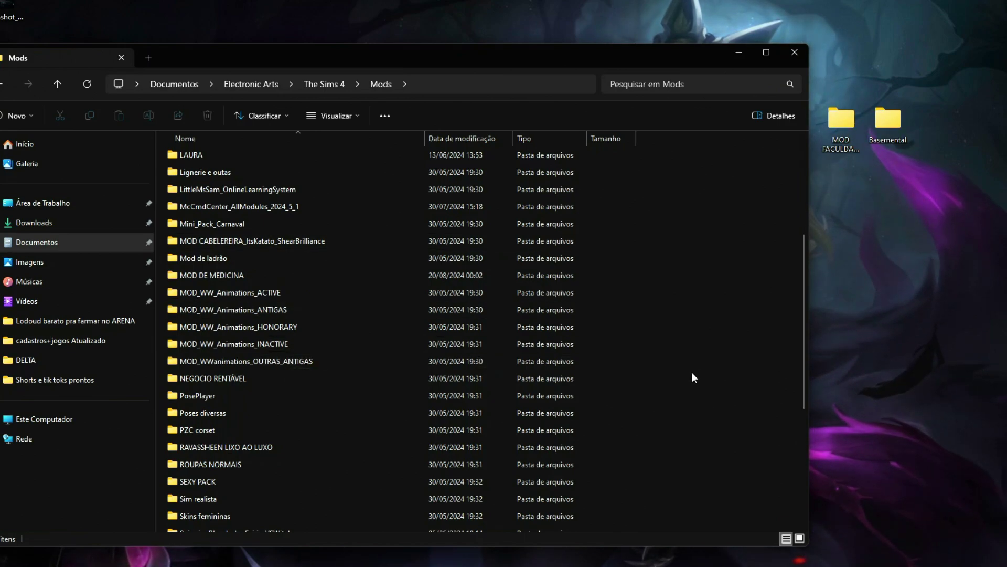
double_click(222, 378)
key(alt+Left)
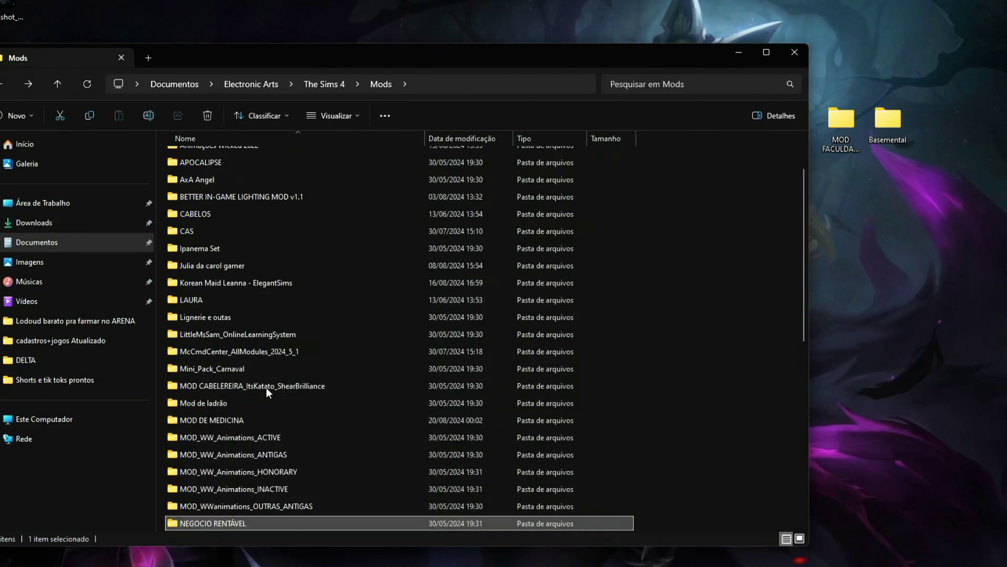
scroll(266, 387, down, 7)
scroll(243, 271, up, 1)
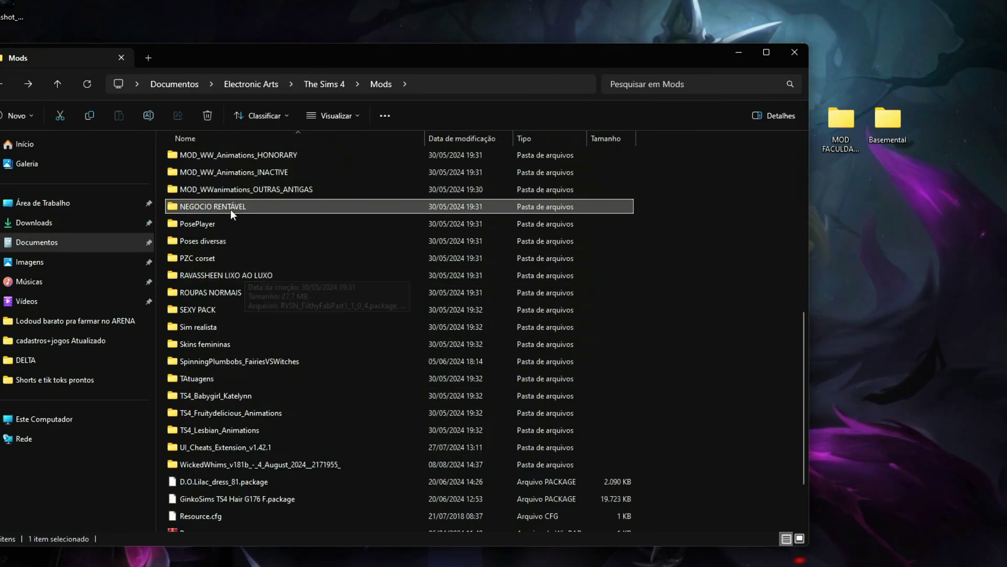
scroll(744, 377, down, 2)
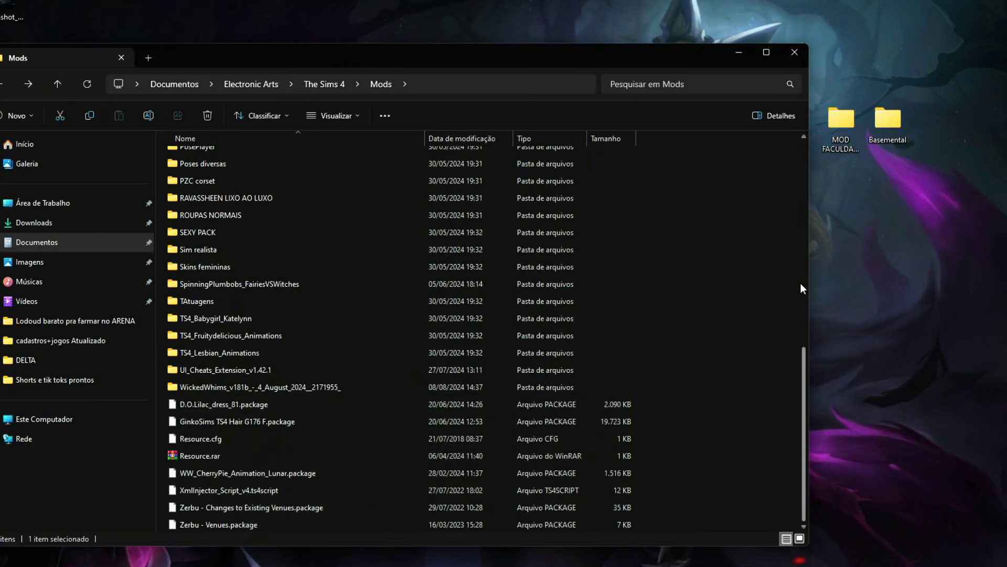
- Extract the Plumbob Medical School blueprint ZIP from the desktop's MOD FACULDADE DE MEDICINA, Faculdade folder into a folder of its own name
double_click(844, 121)
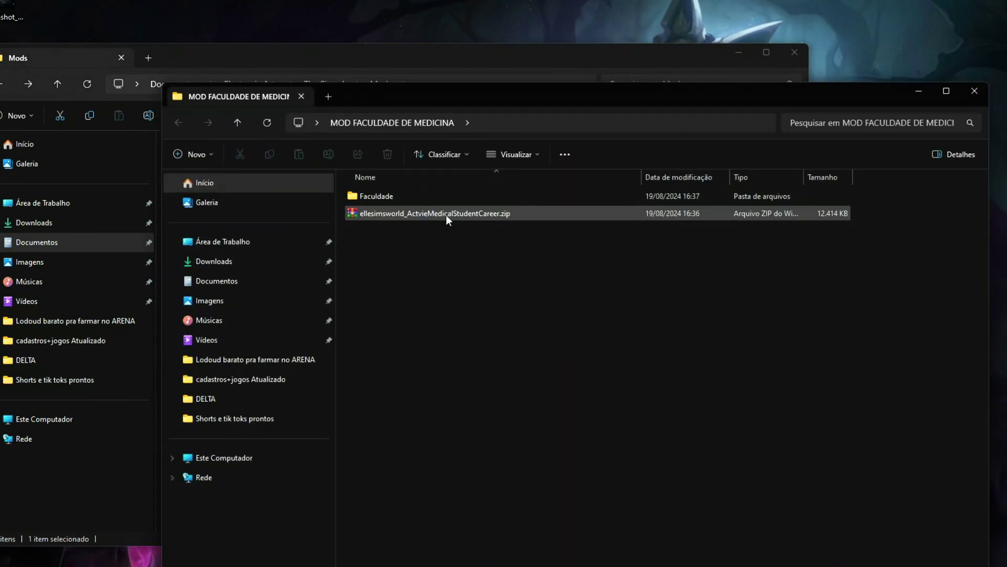
double_click(399, 198)
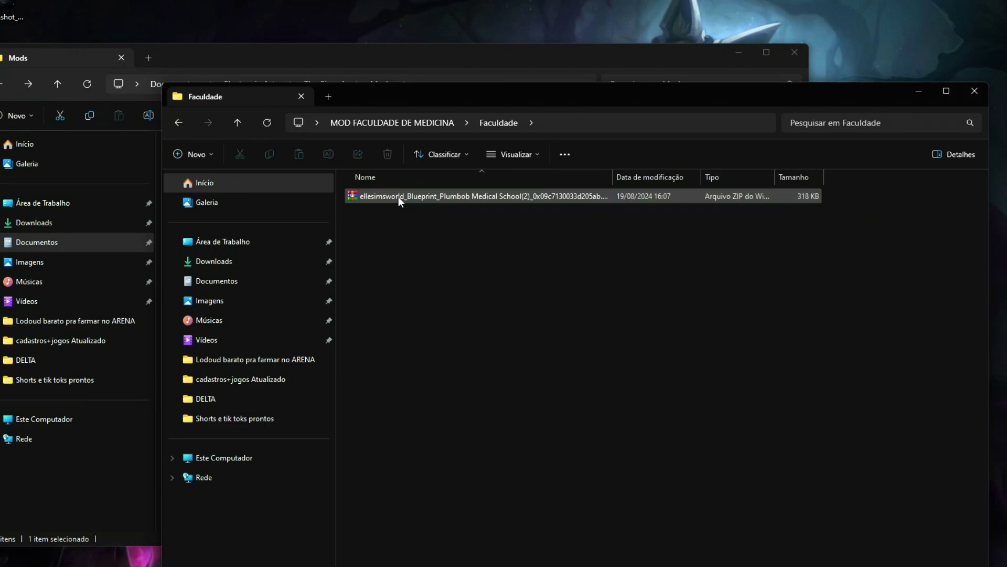
double_click(612, 177)
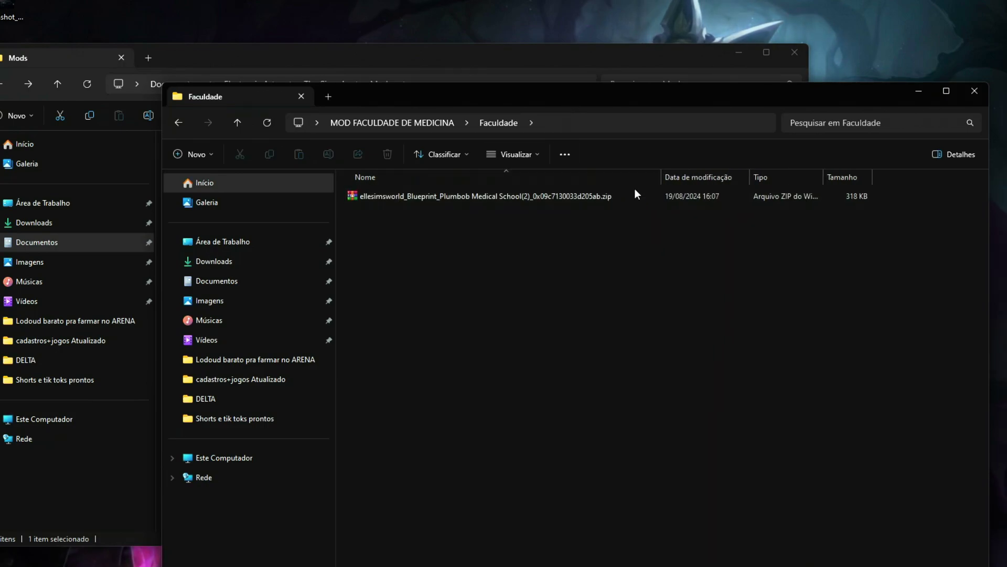
click(519, 197)
right_click(511, 197)
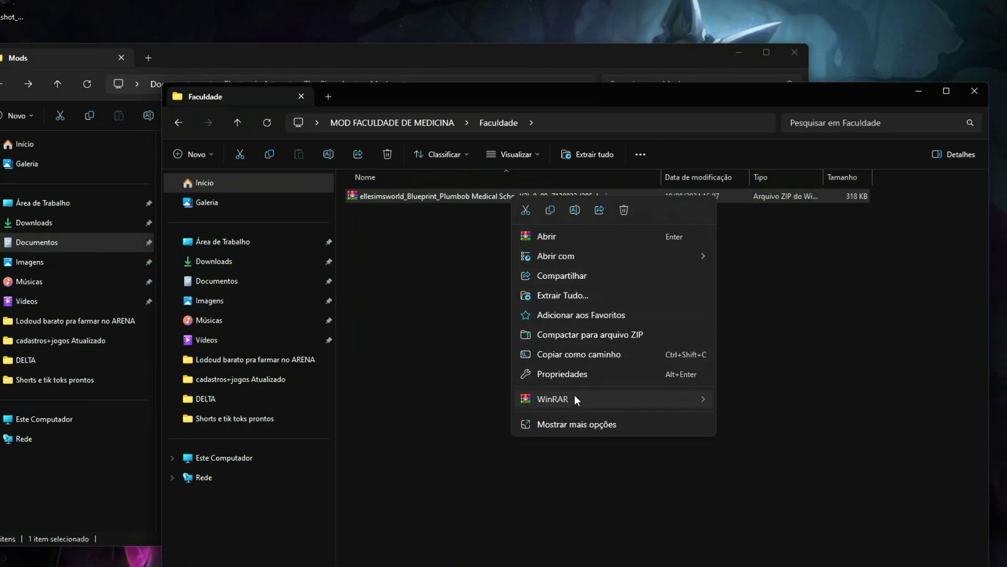
mouse_move(619, 398)
click(758, 420)
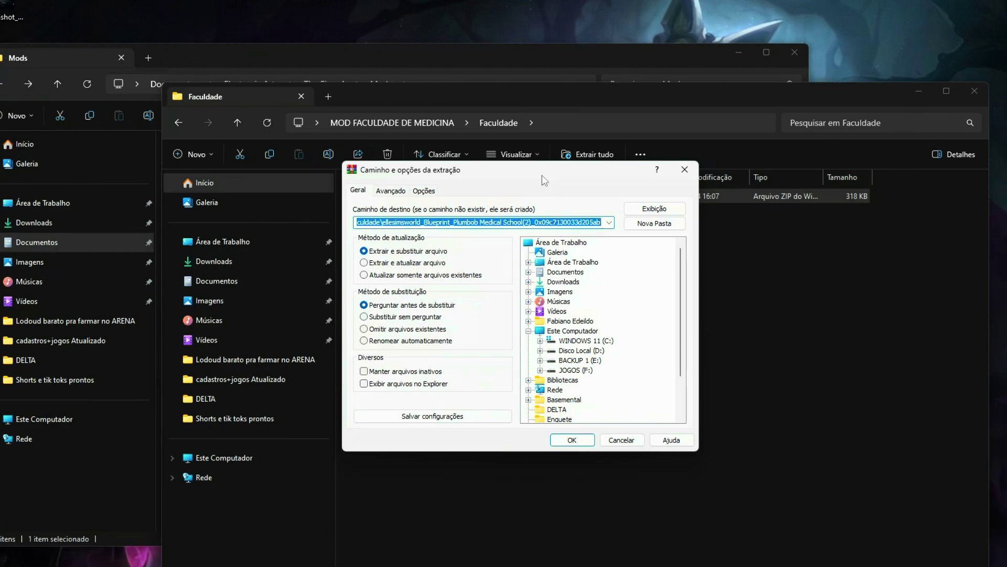
click(565, 441)
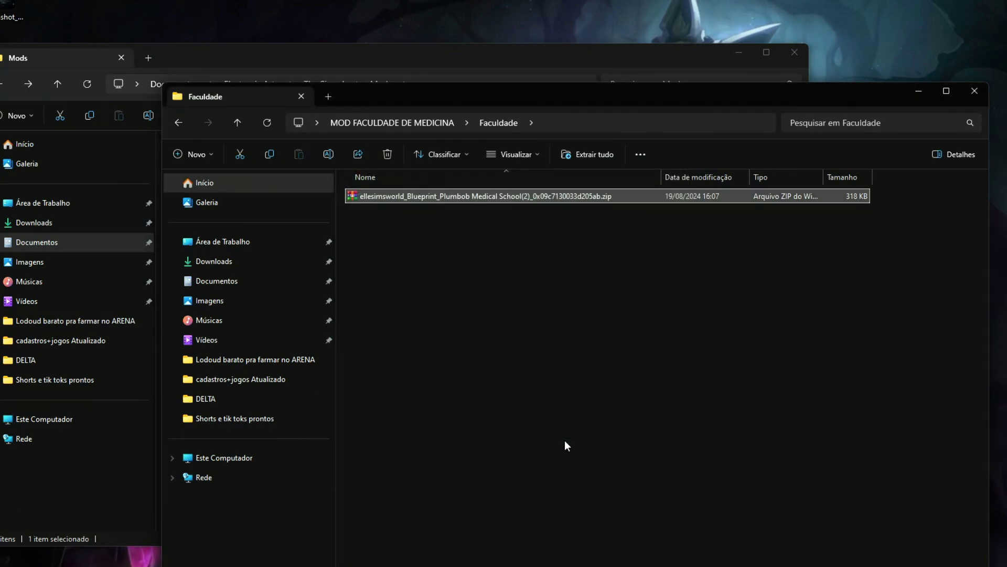
- Open the extracted Plumbob Medical School folder and cut all its blueprint, bpi and trayitem files
double_click(443, 215)
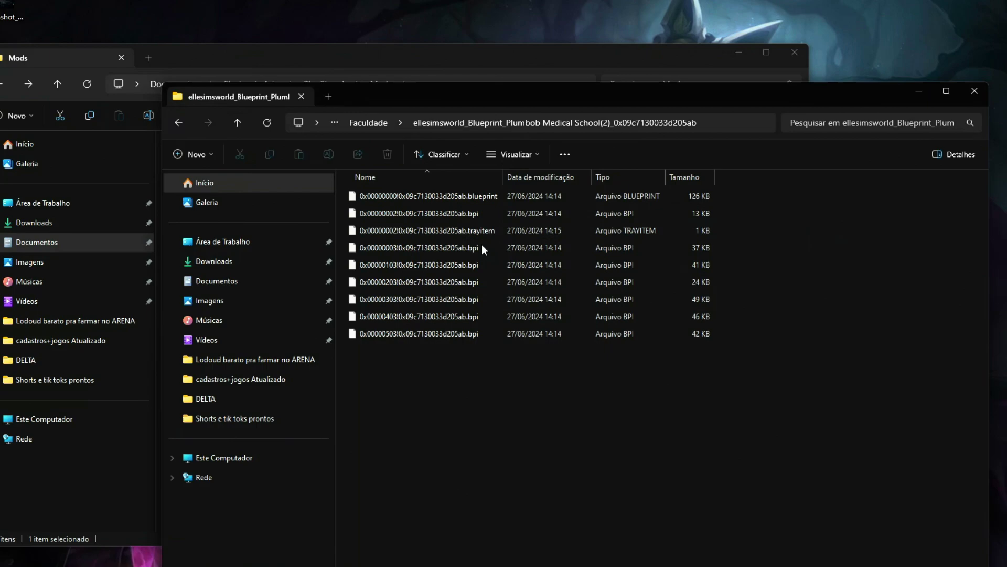
drag(502, 176, 630, 176)
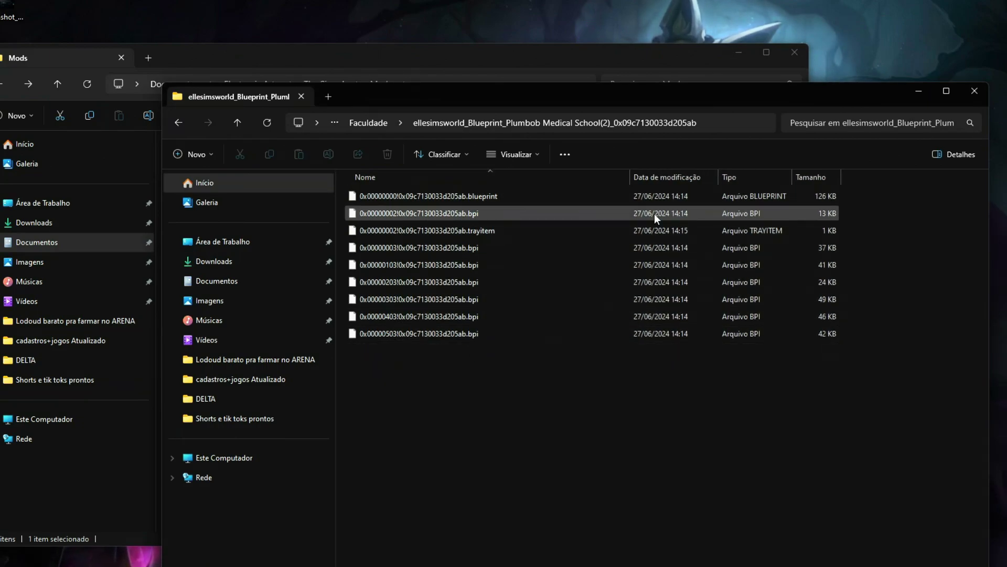
drag(447, 372, 437, 194)
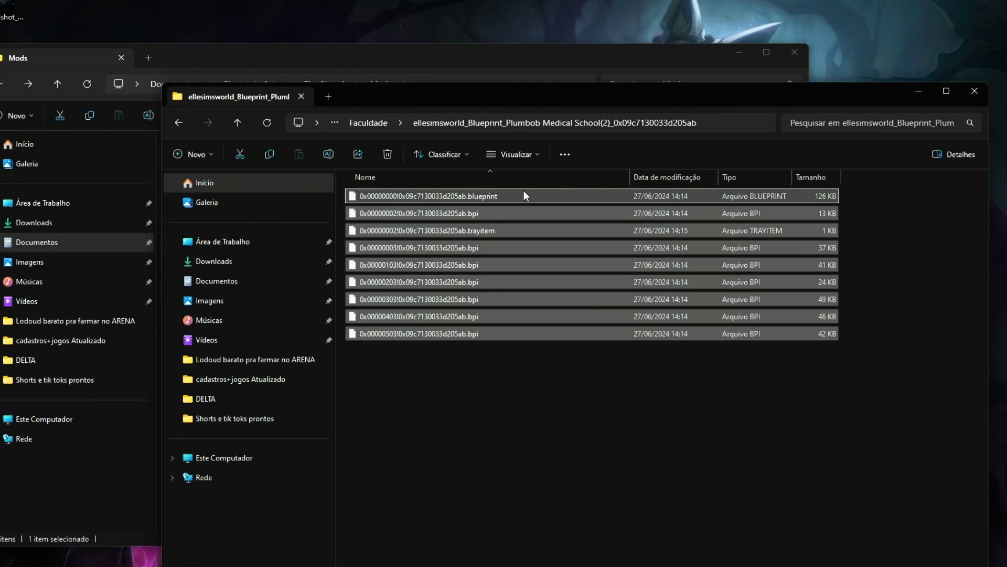
right_click(436, 194)
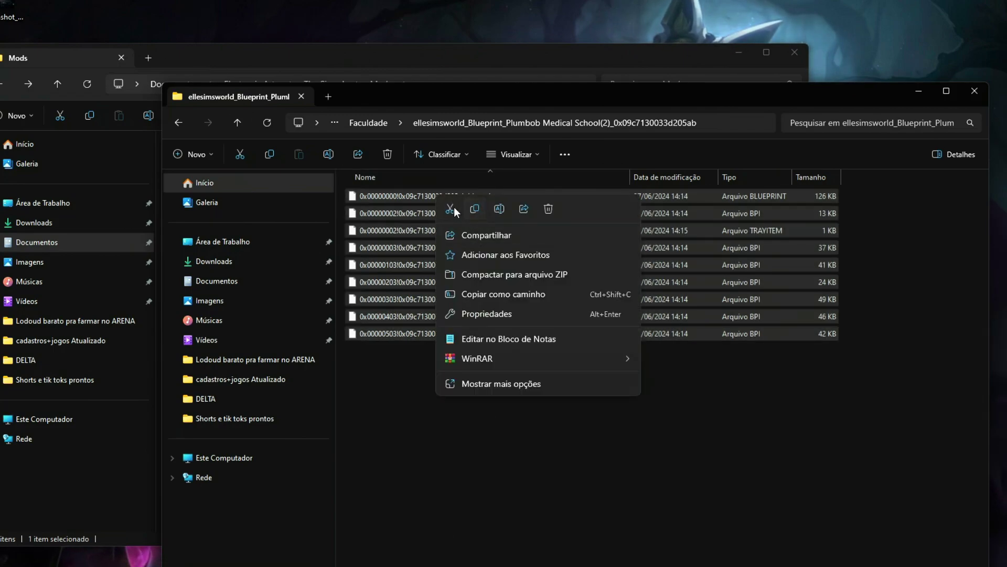
click(452, 208)
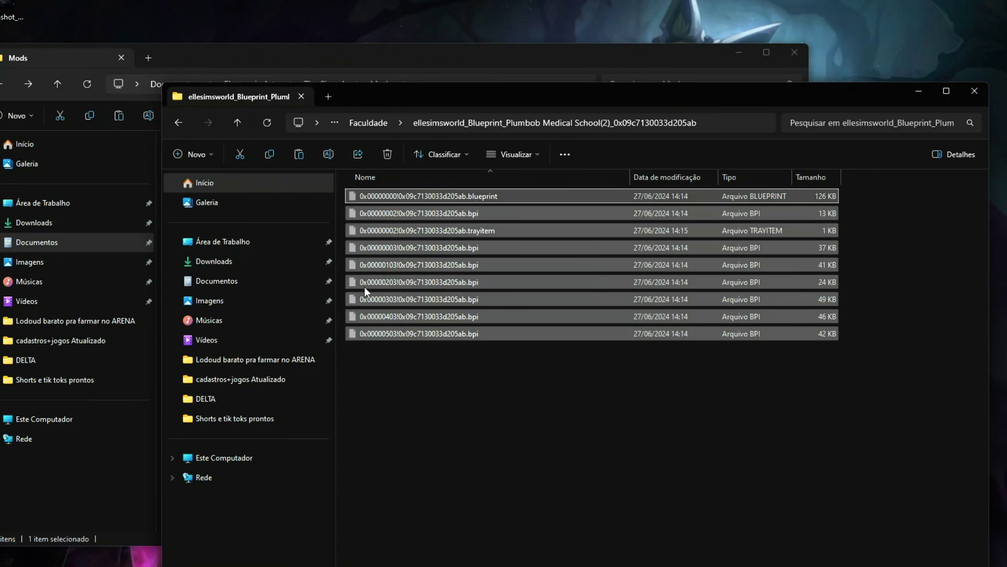
- Paste the cut medical school files into the Tray folder under Documentos, Electronic Arts, The Sims 4
key(alt+Tab)
key(alt+Up)
click(56, 245)
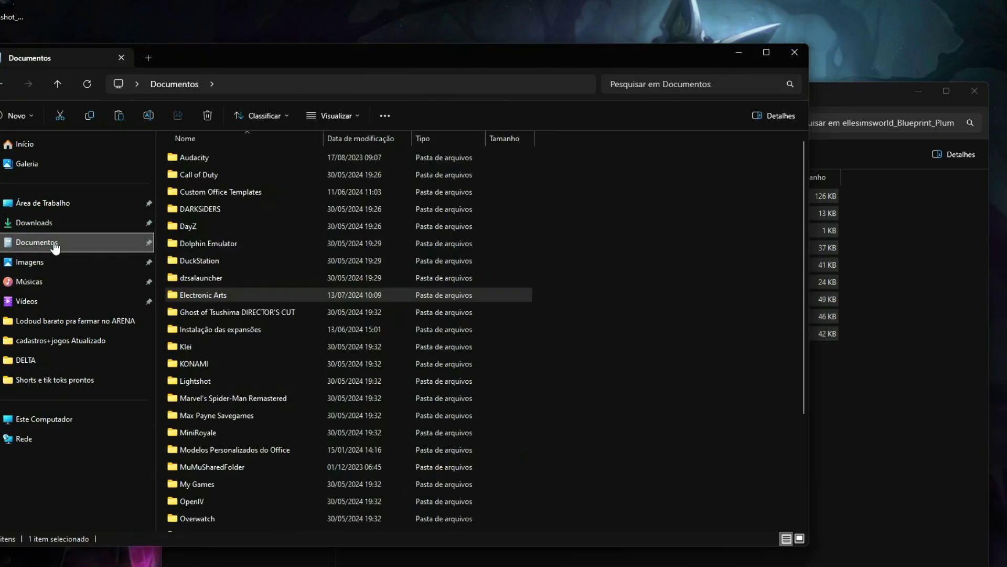
double_click(215, 295)
double_click(240, 160)
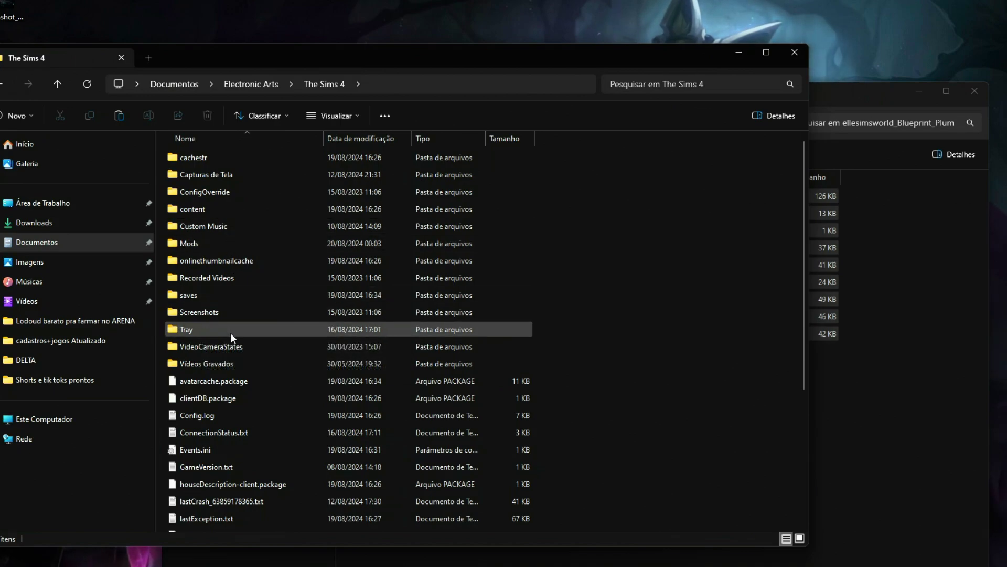
mouse_move(247, 326)
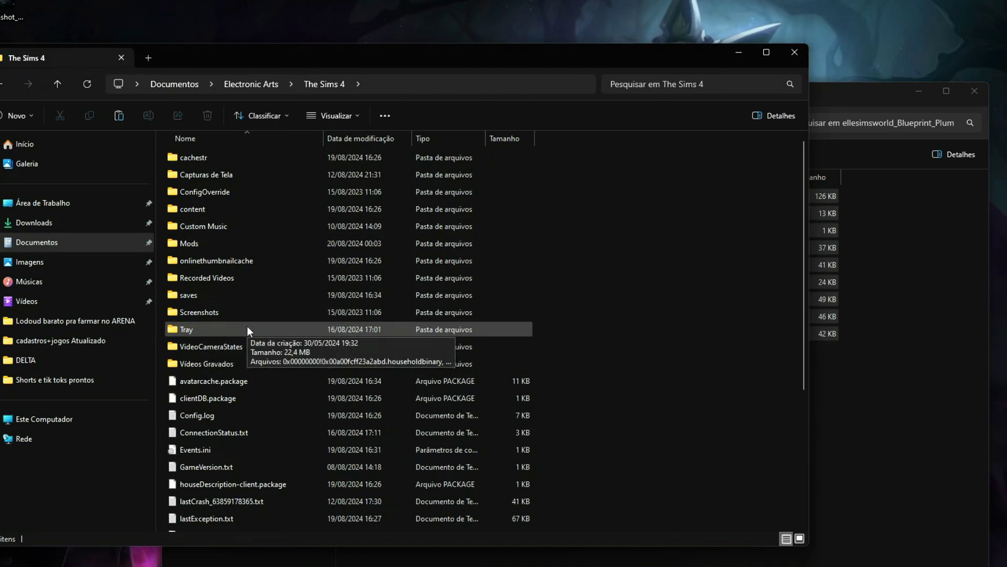
double_click(247, 329)
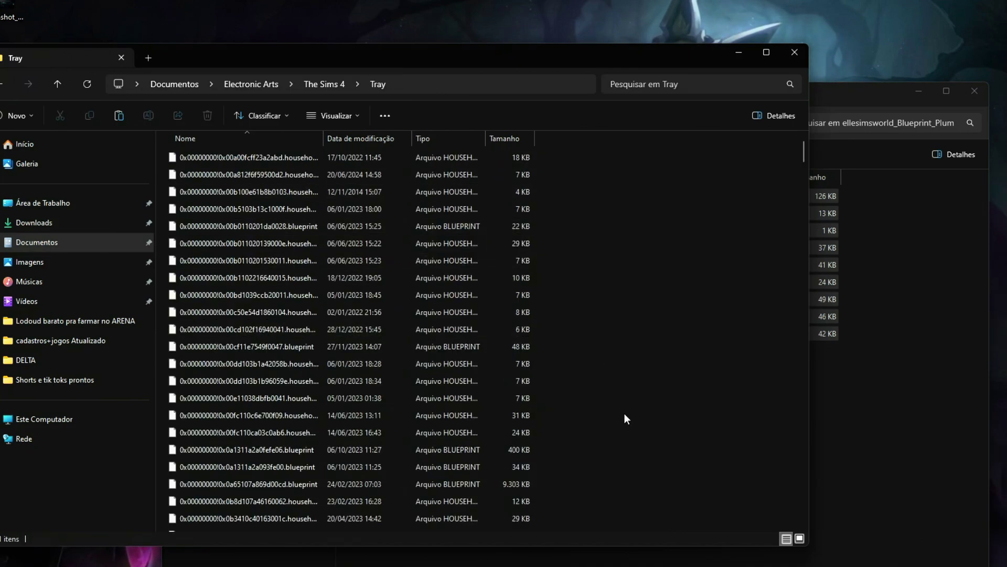
key(ctrl+v)
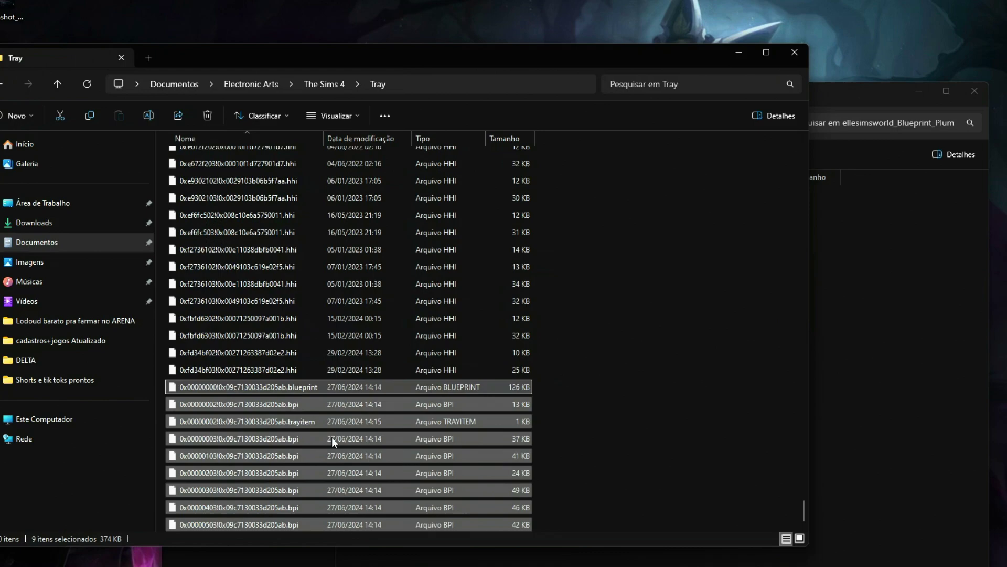
- Leave the Tray folder and close both File Explorer windows to return to the desktop
key(alt+Left)
key(alt+Left)
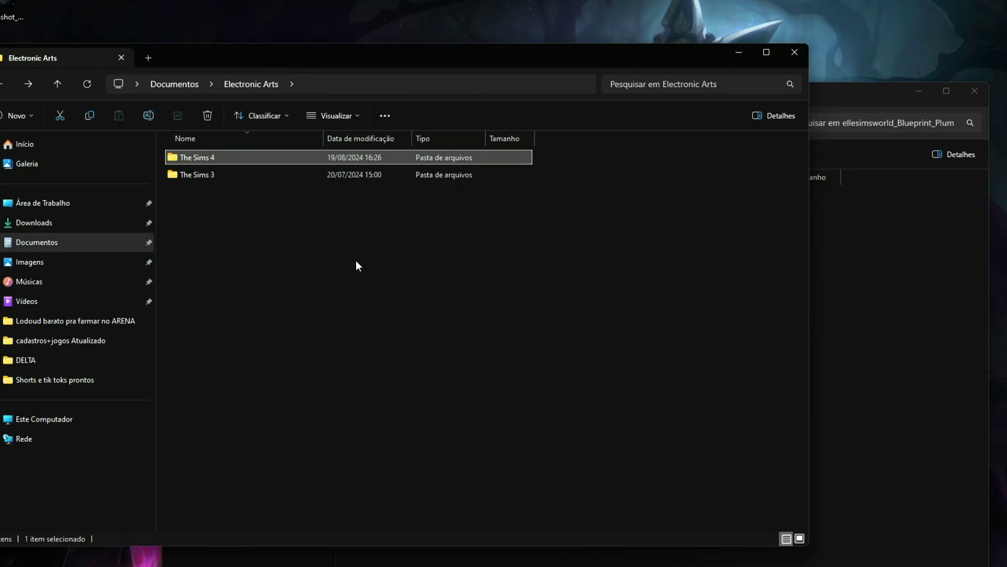
click(794, 52)
click(975, 91)
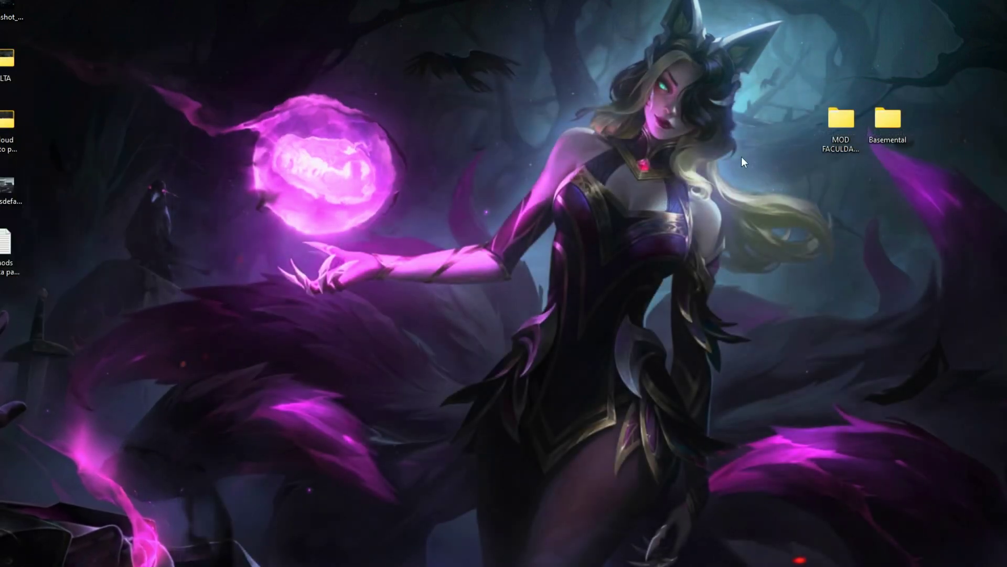
- Open the desktop's Basemental folder, widen its name column and briefly check the Opcional subfolder
double_click(884, 125)
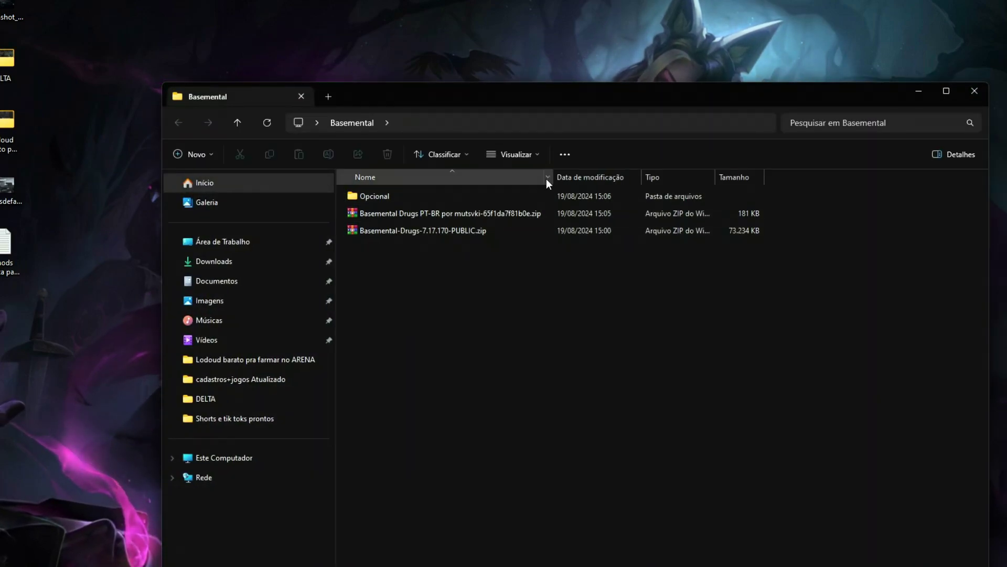
drag(552, 177, 597, 178)
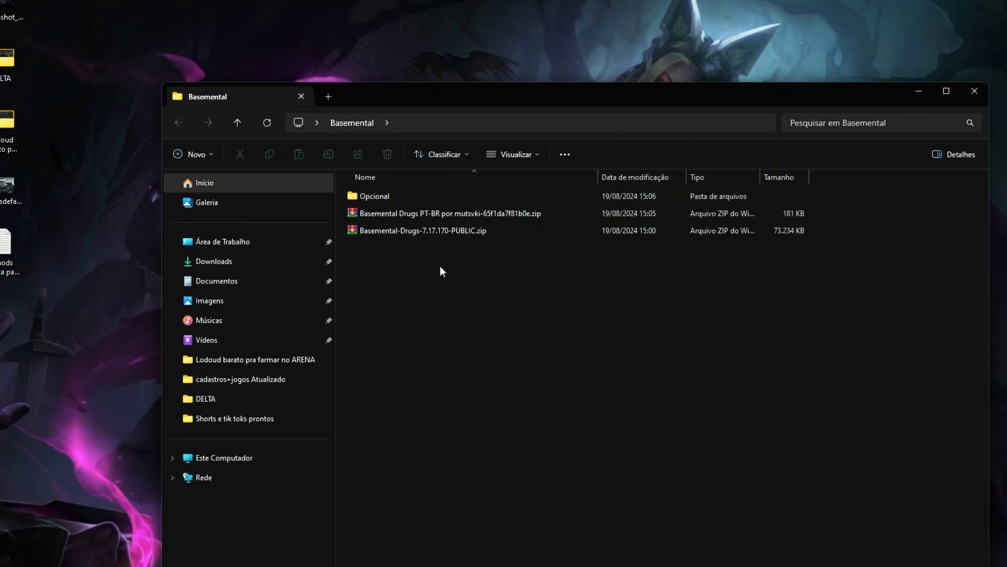
double_click(382, 199)
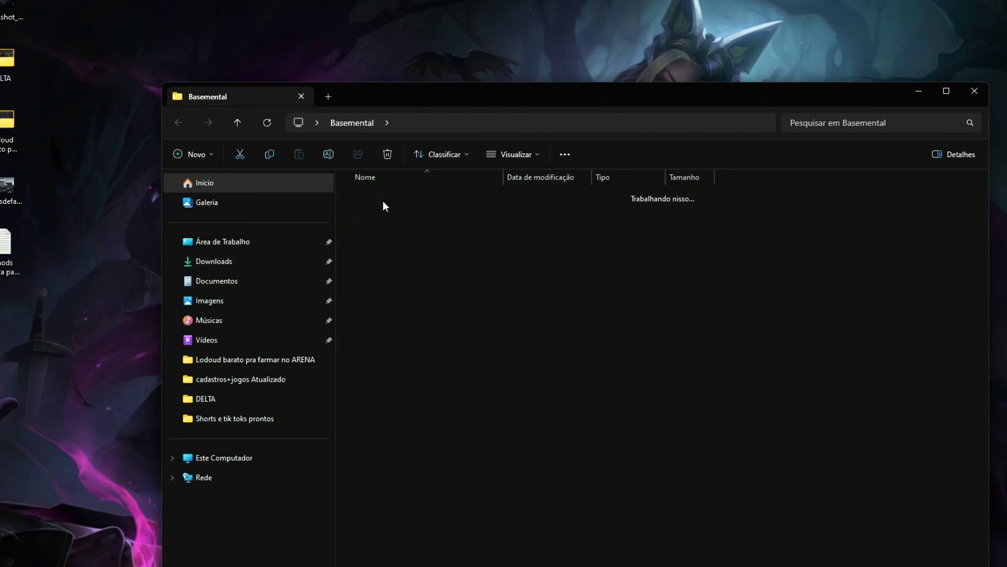
key(alt+Left)
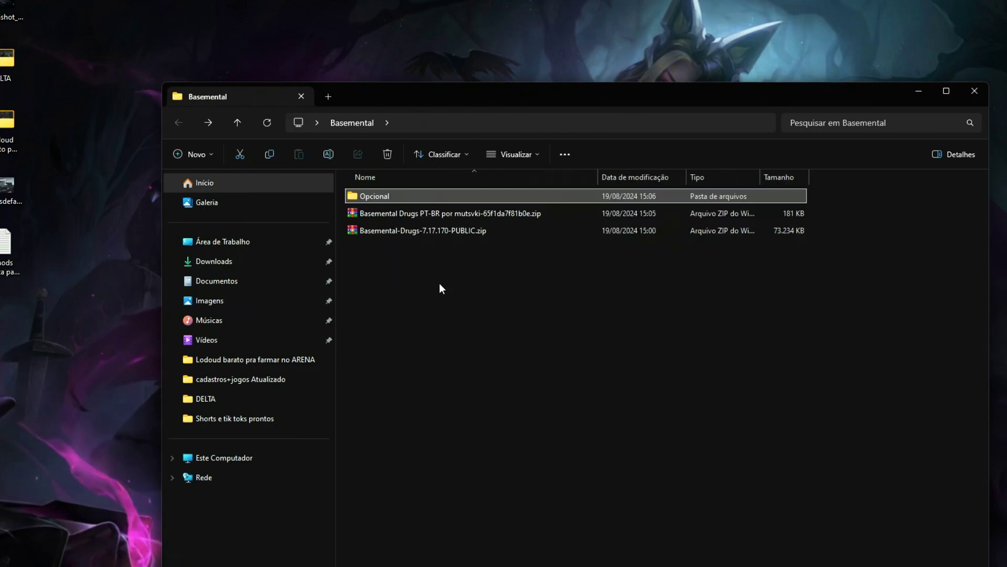
- Extract Basemental-Drugs-7.17.170-PUBLIC.zip into a folder of the same name inside the Basemental folder
right_click(423, 231)
right_click(410, 231)
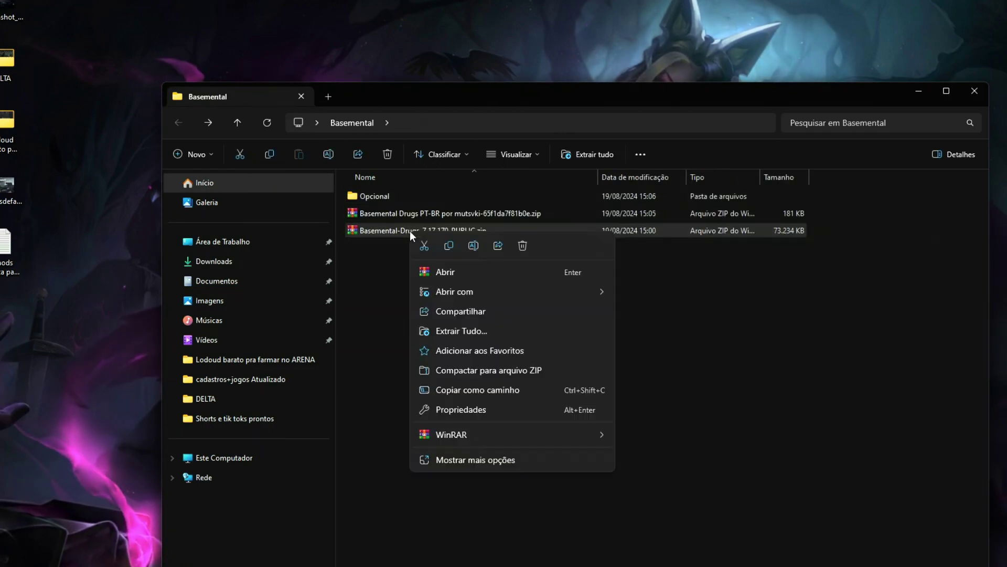
mouse_move(482, 434)
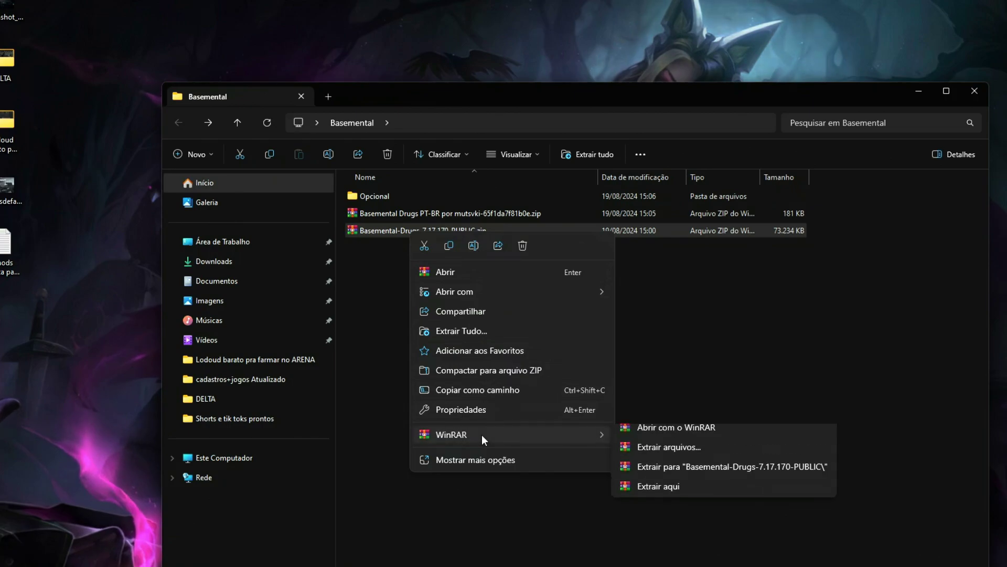
click(648, 448)
click(571, 440)
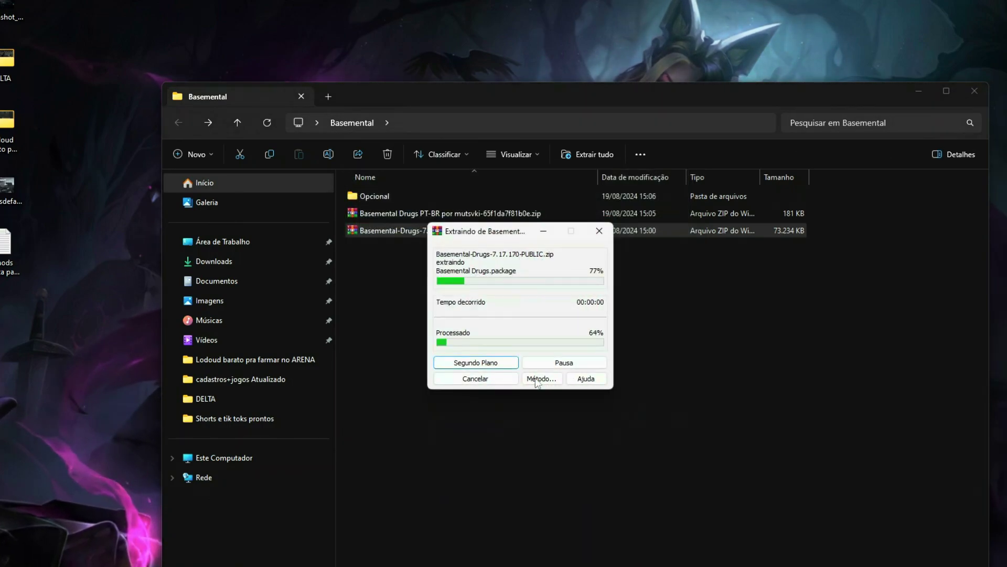
- Move all files from the Optional Packages subfolder up into the Basemental-Drugs-7.17.170-PUBLIC folder
double_click(405, 197)
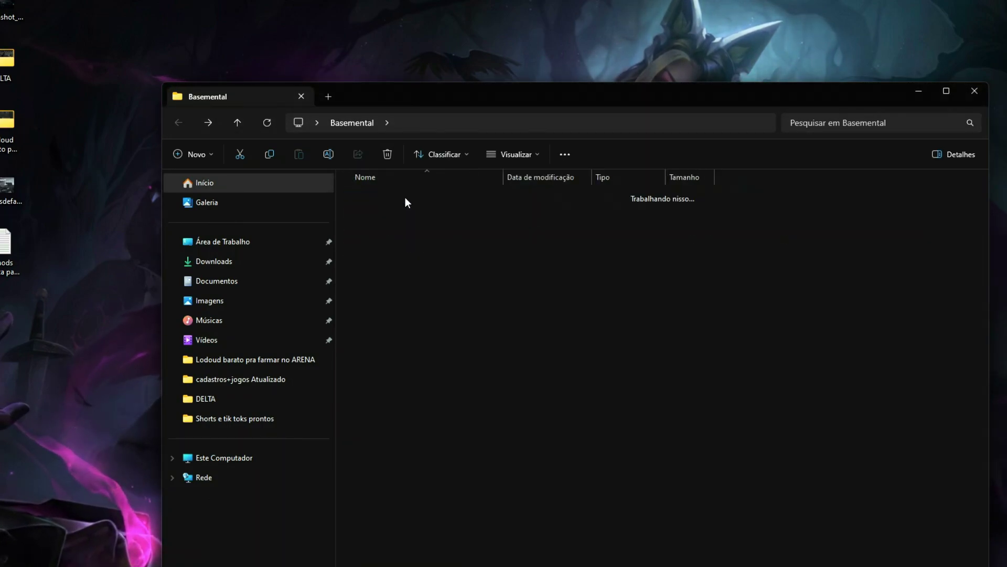
double_click(404, 199)
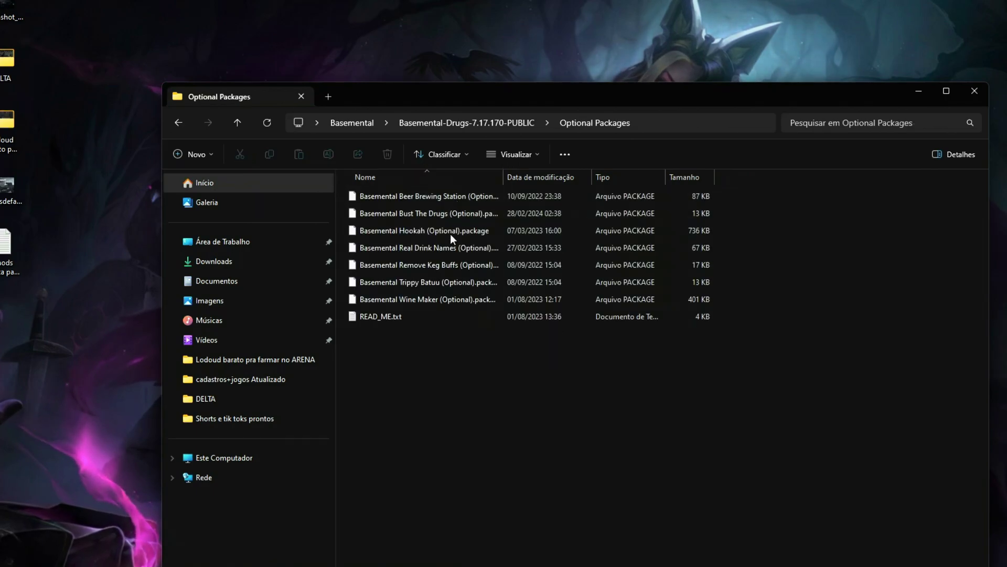
drag(415, 341, 414, 195)
right_click(414, 195)
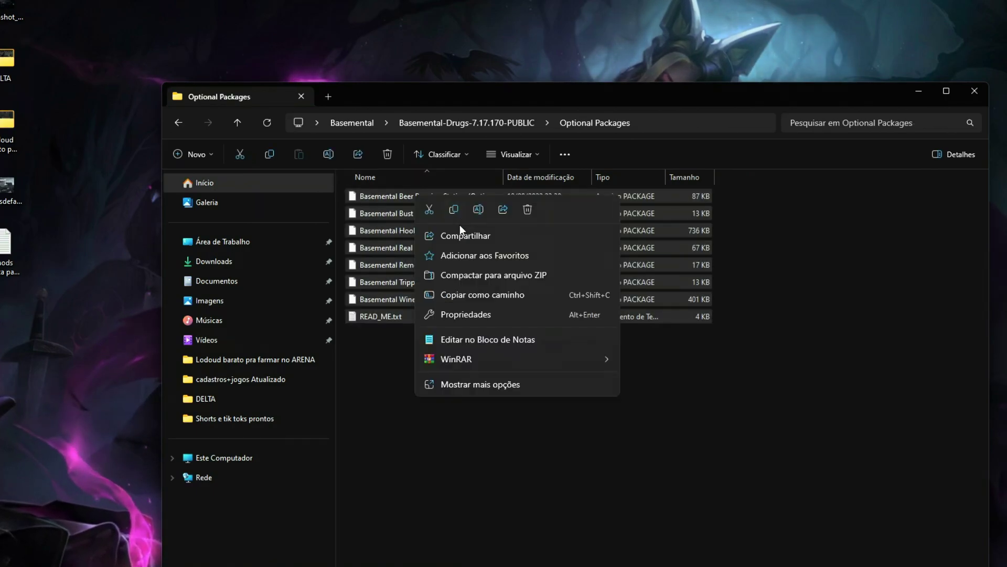
click(429, 208)
key(alt+Left)
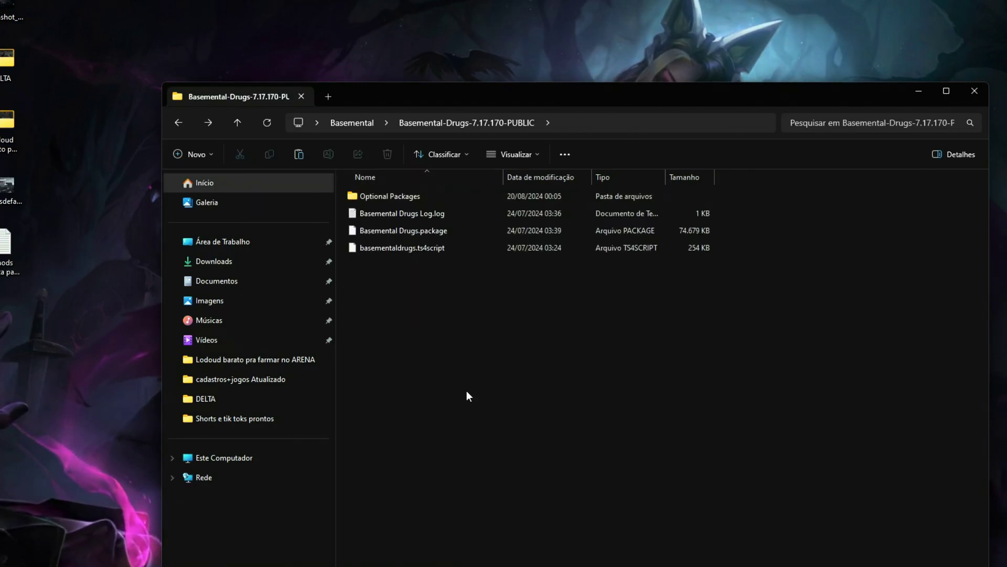
key(ctrl+v)
click(435, 435)
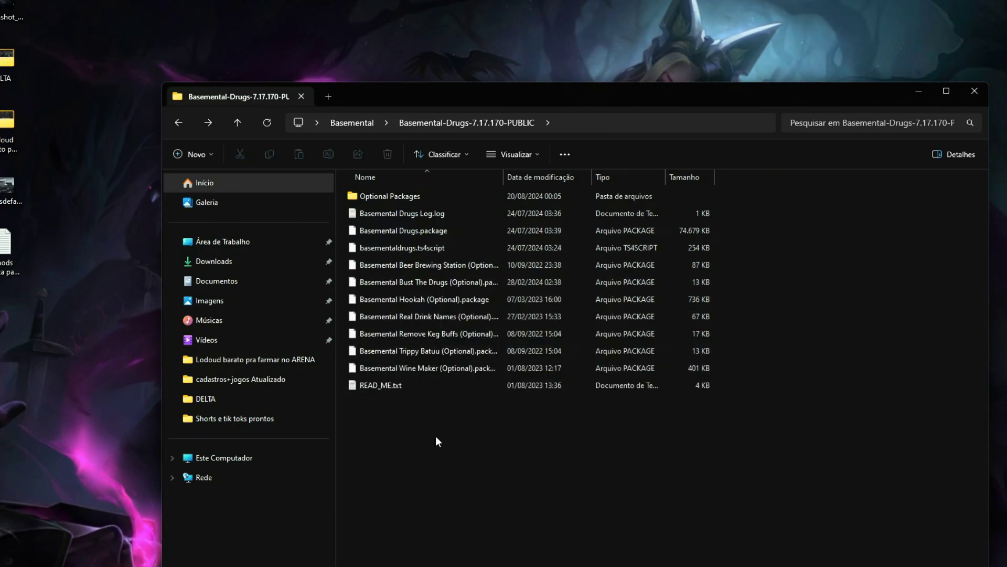
- Permanently delete READ_ME.txt from the Basemental-Drugs-7.17.170-PUBLIC folder
click(385, 388)
key(Delete)
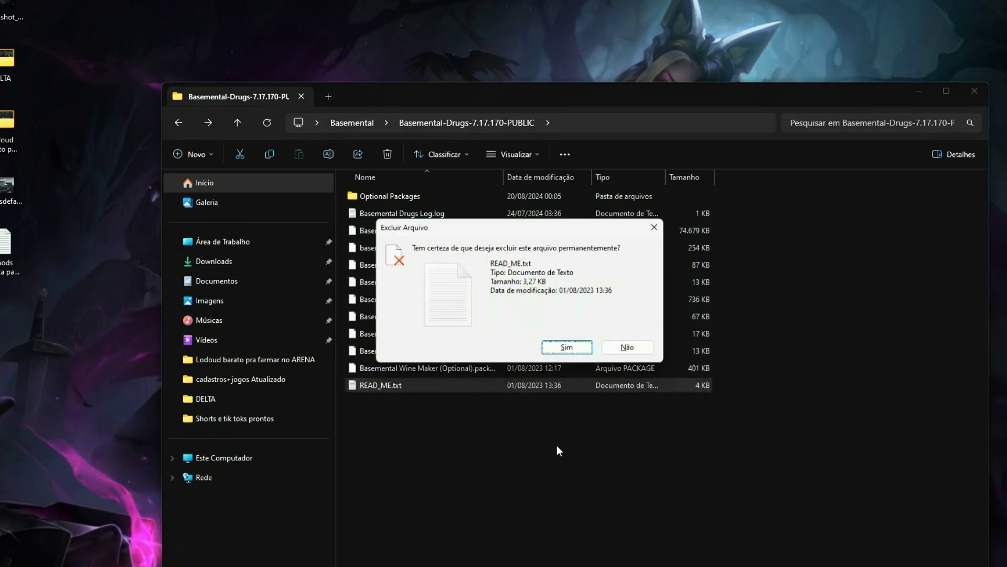
key(Return)
- Check the contents of the Optional Packages folder, delete that folder and go back to the Basemental folder
double_click(407, 199)
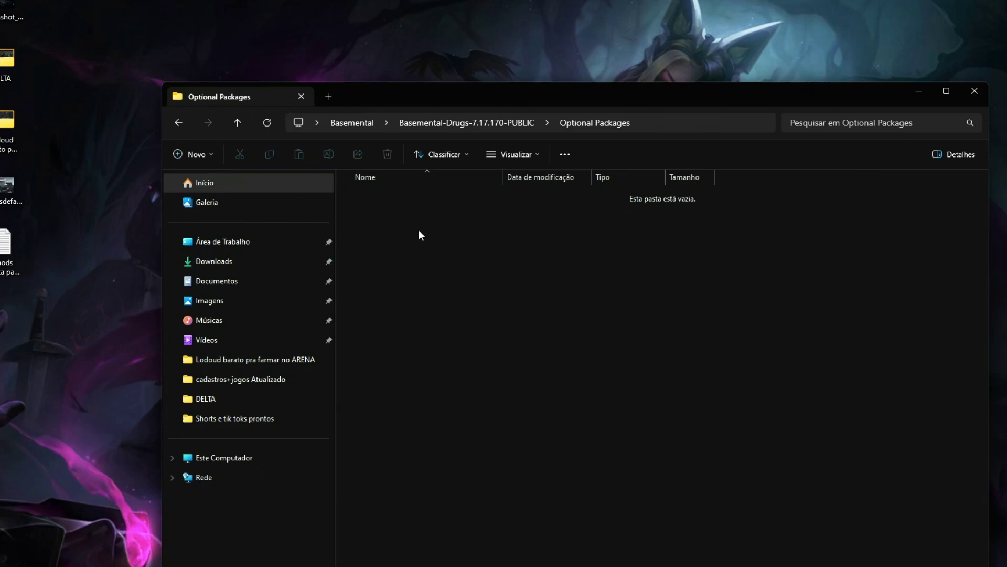
key(alt+Left)
click(399, 207)
key(Up)
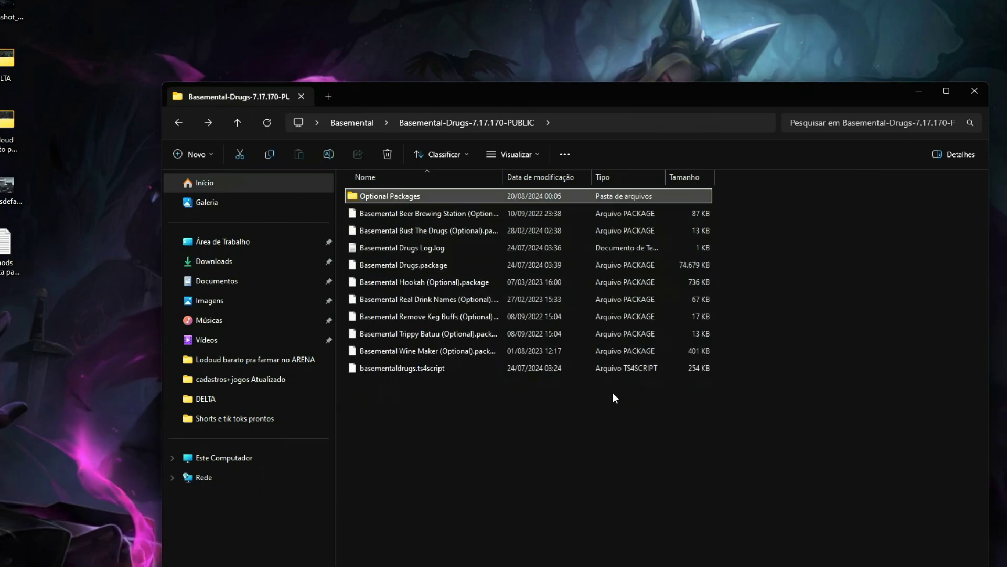
key(Delete)
key(Return)
key(alt+Left)
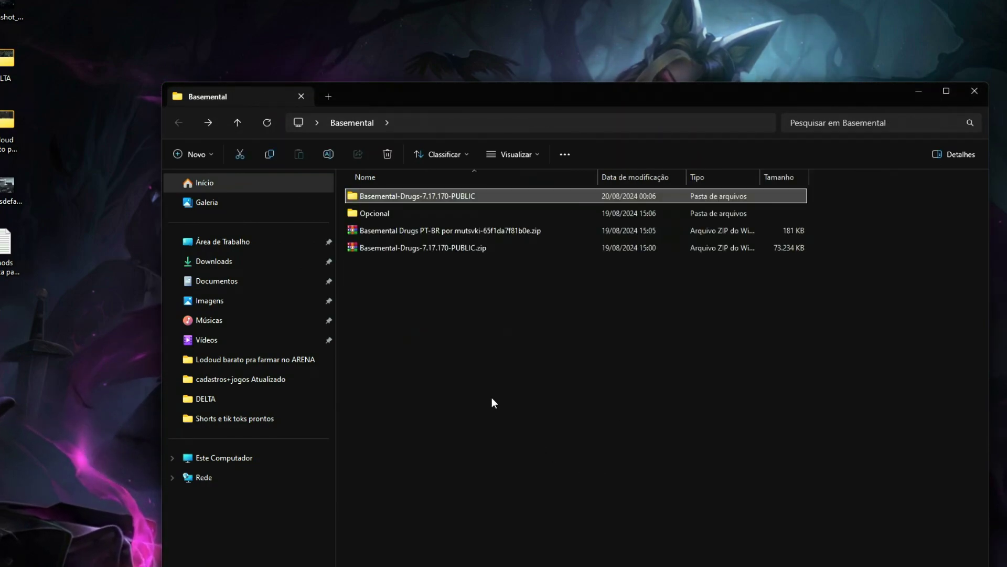
- Extract the Basemental Drugs PT-BR translation zip into a folder of the same name inside the Basemental folder
click(456, 325)
right_click(402, 235)
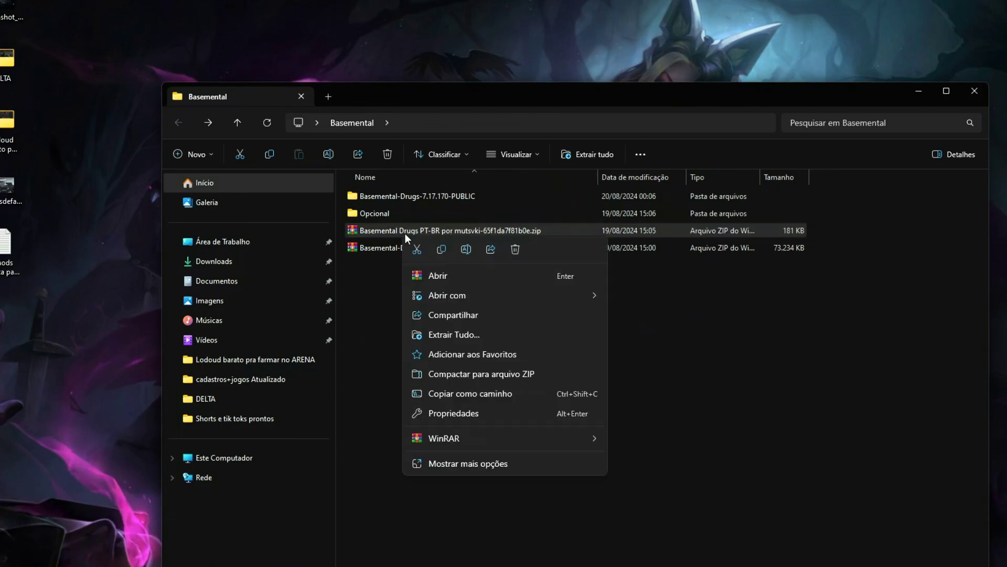
mouse_move(522, 442)
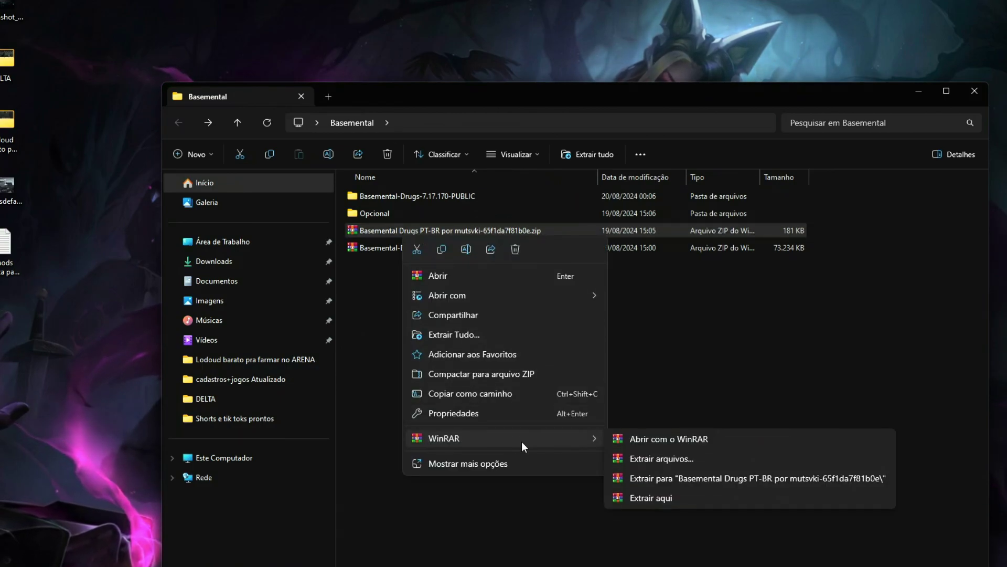
click(650, 463)
key(Return)
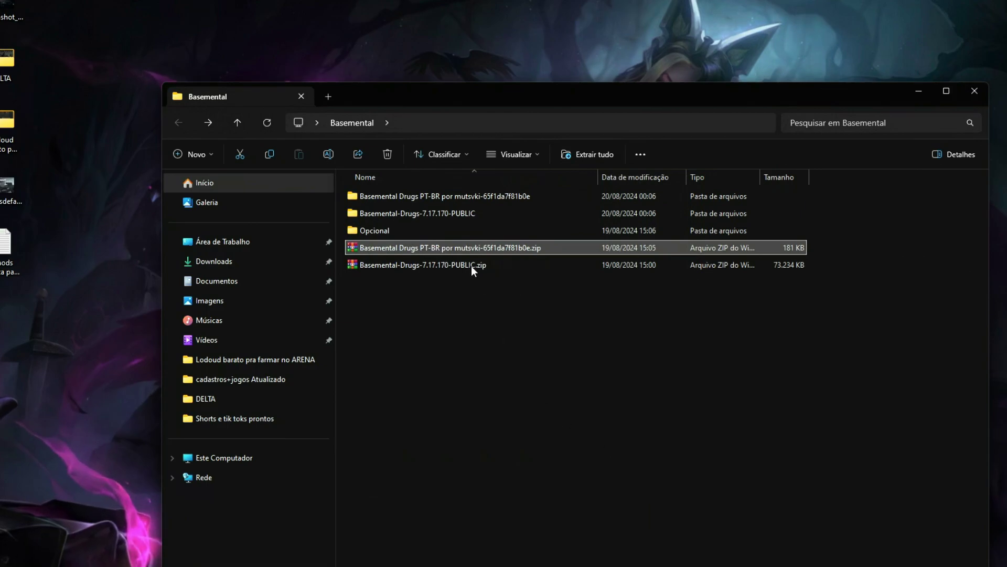
- Move all translation package files from the extracted PT-BR folder into the Basemental-Drugs-7.17.170-PUBLIC folder
double_click(411, 196)
drag(507, 181, 685, 181)
drag(471, 325, 452, 191)
right_click(450, 192)
click(464, 207)
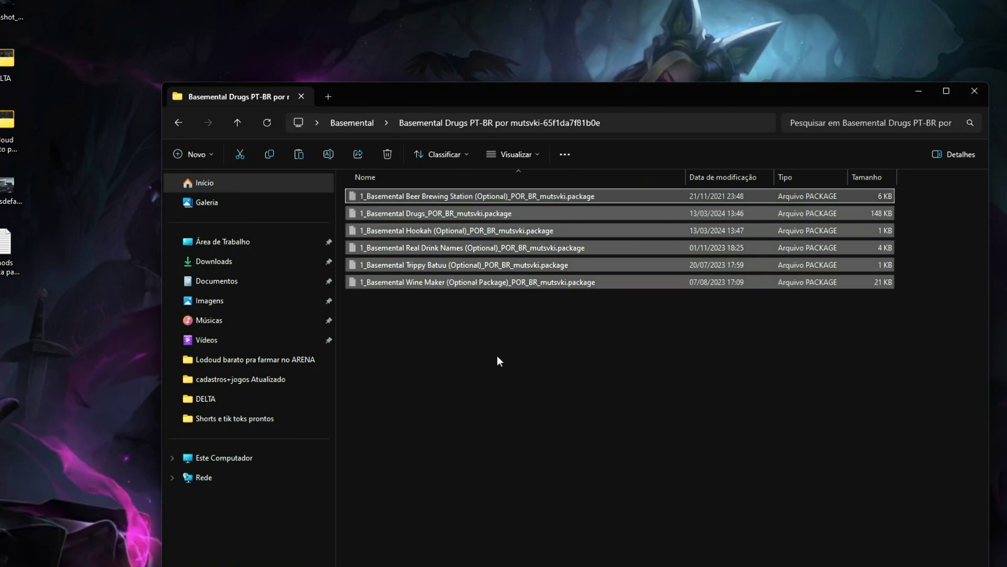
key(alt+Left)
double_click(403, 214)
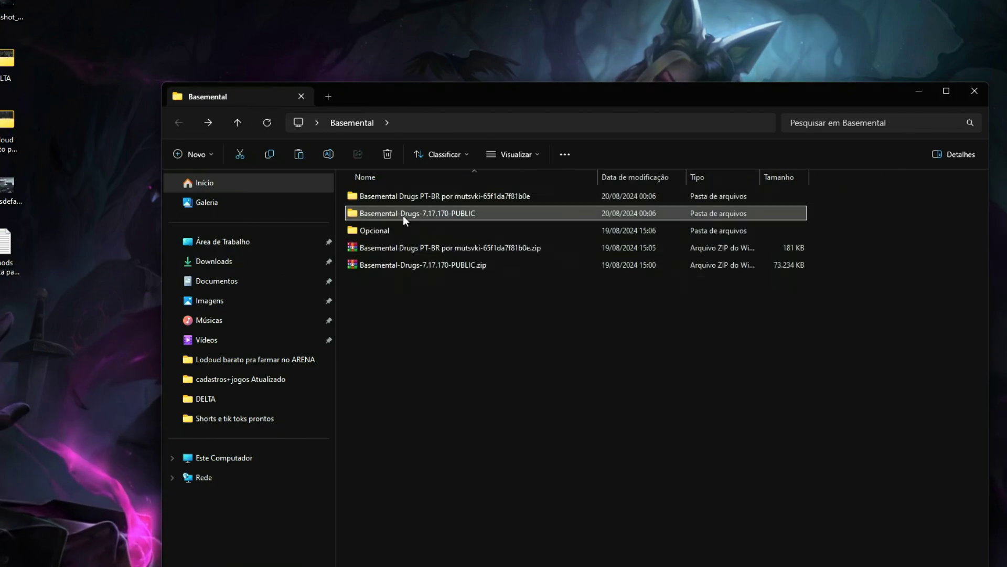
key(ctrl+v)
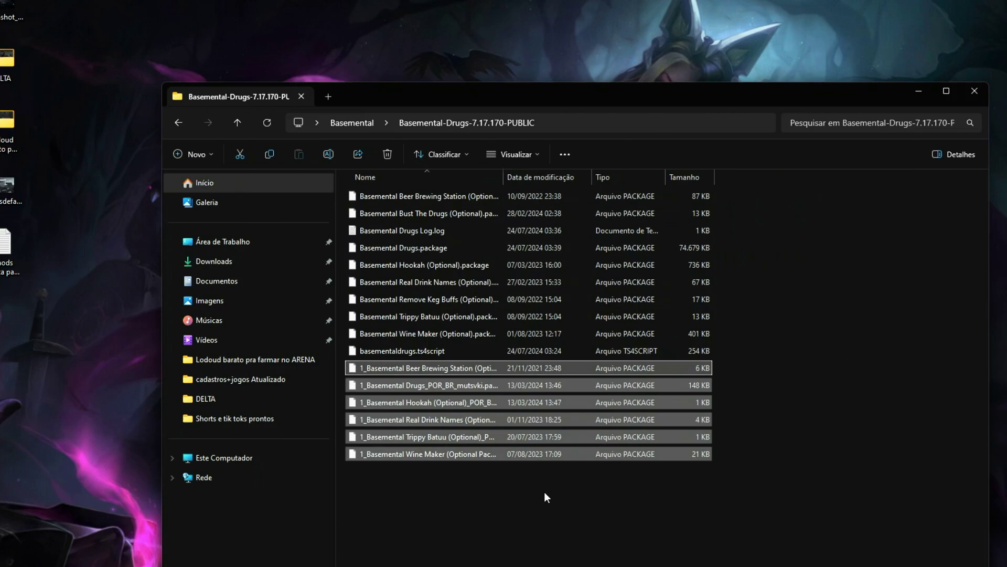
- Review the full file names in the Basemental-Drugs-7.17.170-PUBLIC folder by widening the name column, and return to the Basemental folder
key(alt+Left)
double_click(436, 213)
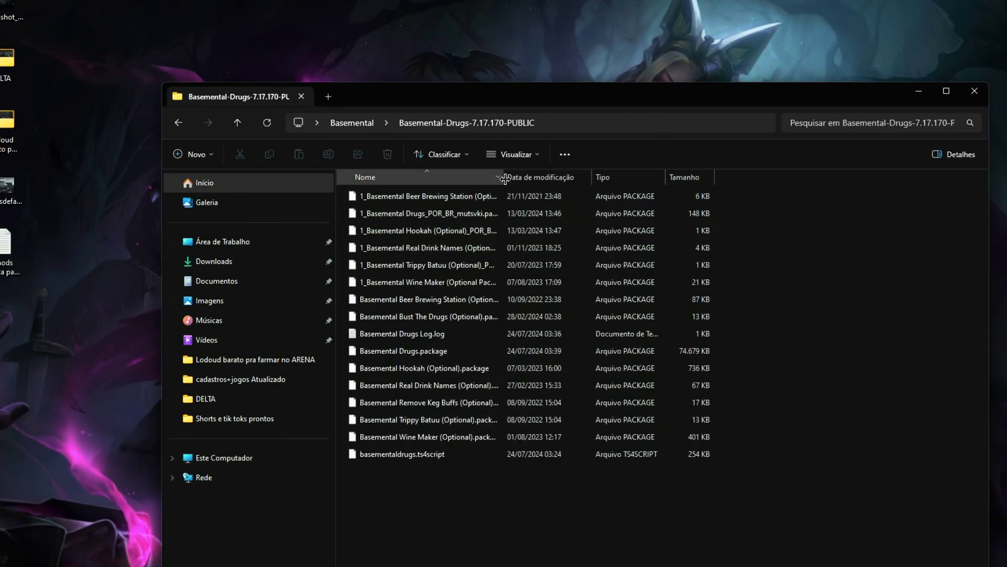
drag(502, 177, 627, 177)
key(alt+Left)
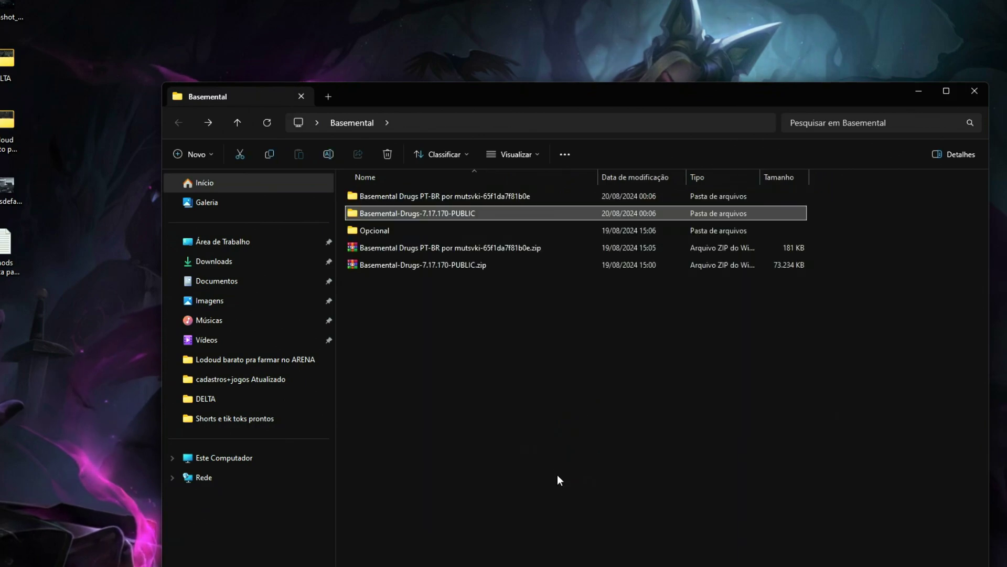
- Copy Basemental-Venue-List.package from the Opcional folder into the Basemental-Drugs-7.17.170-PUBLIC folder
click(389, 231)
double_click(389, 231)
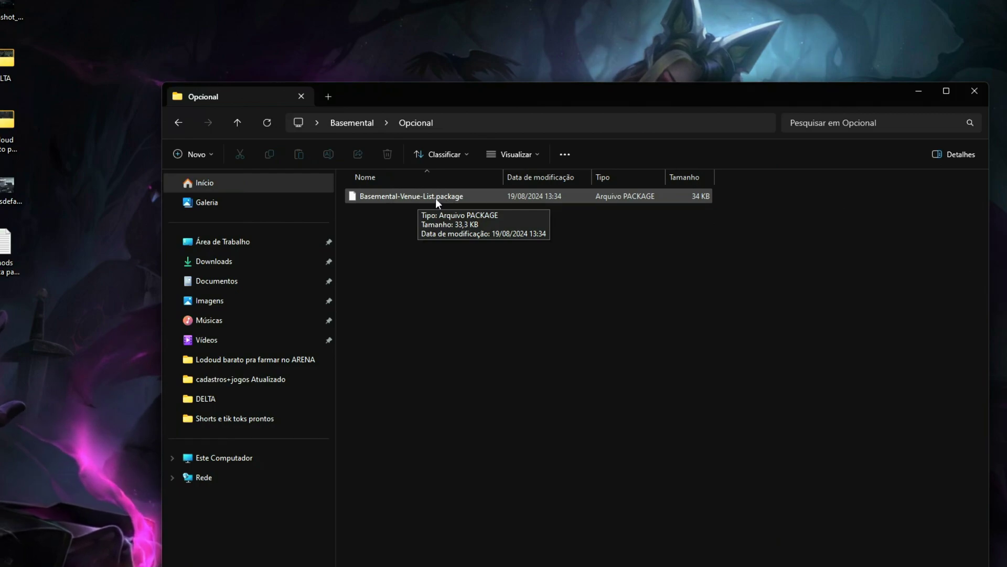
right_click(436, 199)
click(475, 213)
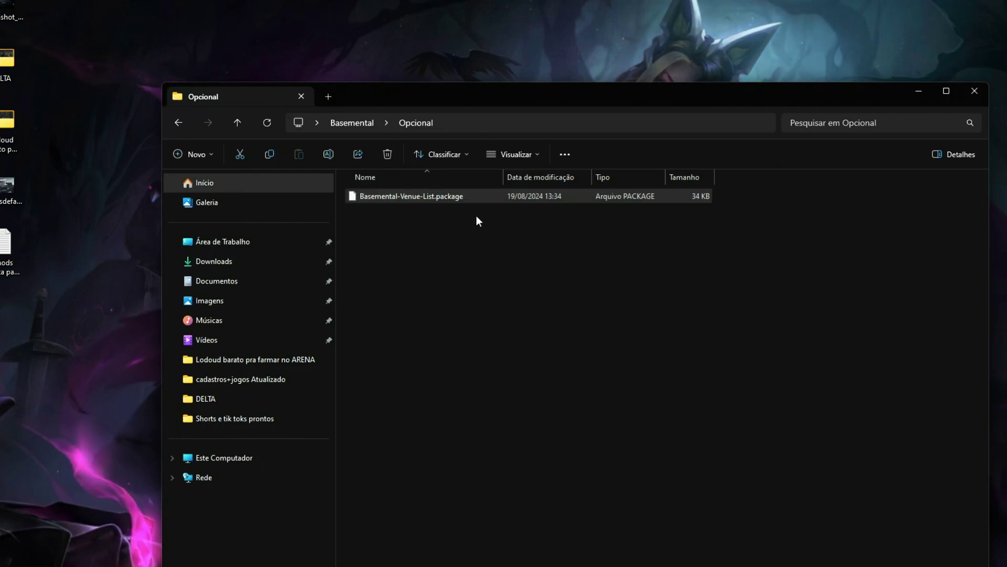
key(alt+Up)
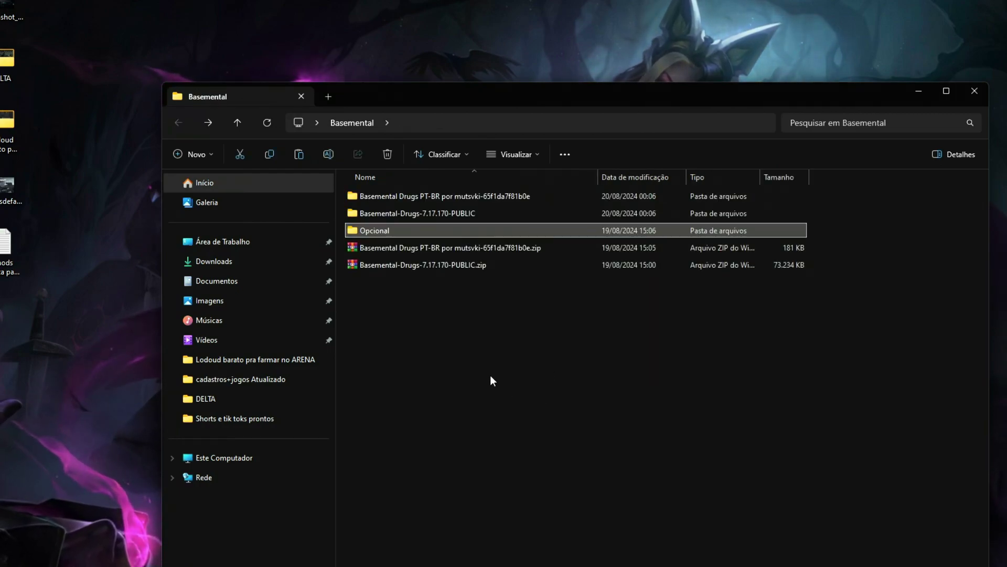
double_click(414, 218)
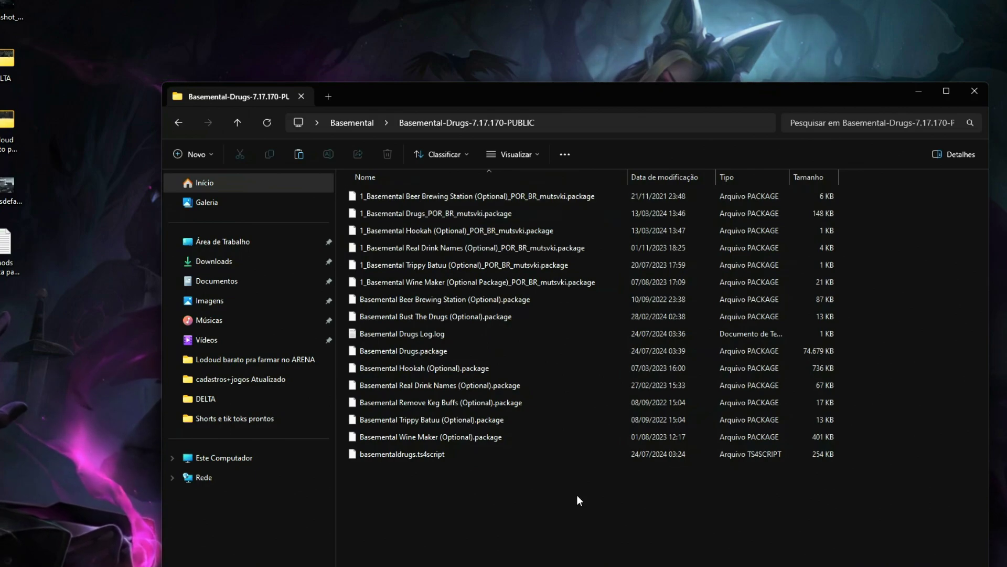
key(ctrl+v)
click(491, 507)
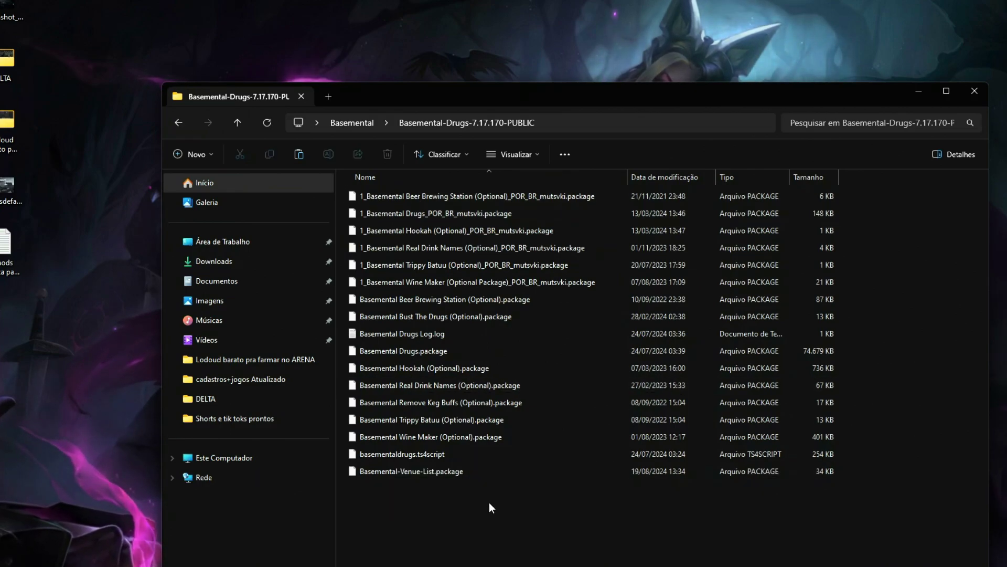
- Move the Basemental-Drugs-7.17.170-PUBLIC folder into Documentos > Electronic Arts > The Sims 4 > Mods, and minimize the window
key(alt+Left)
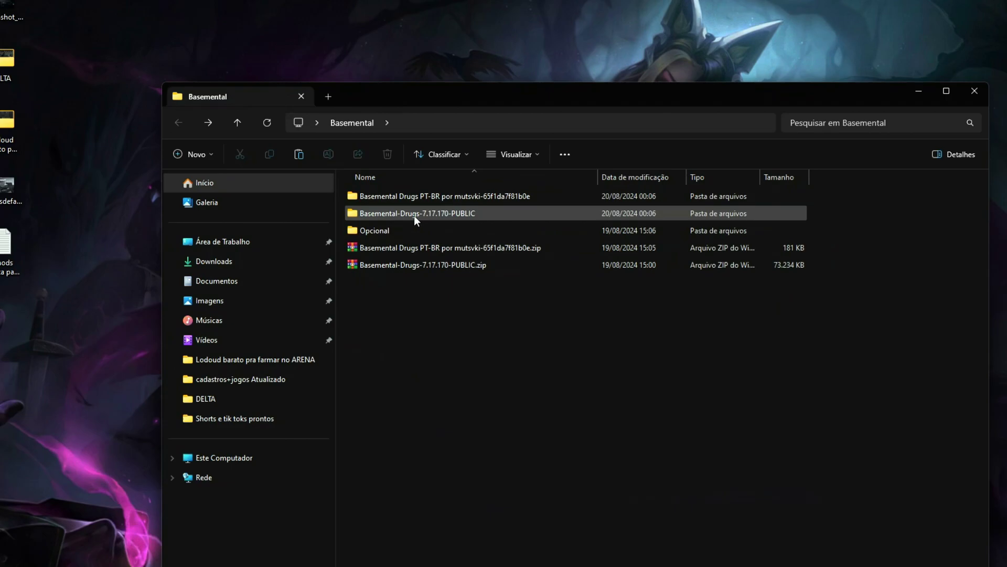
right_click(413, 215)
click(403, 216)
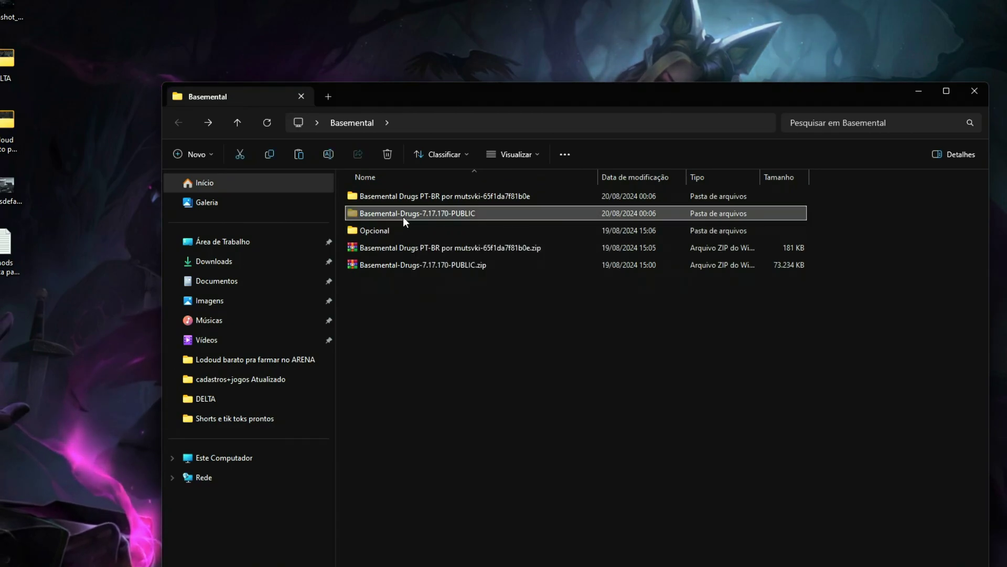
click(237, 282)
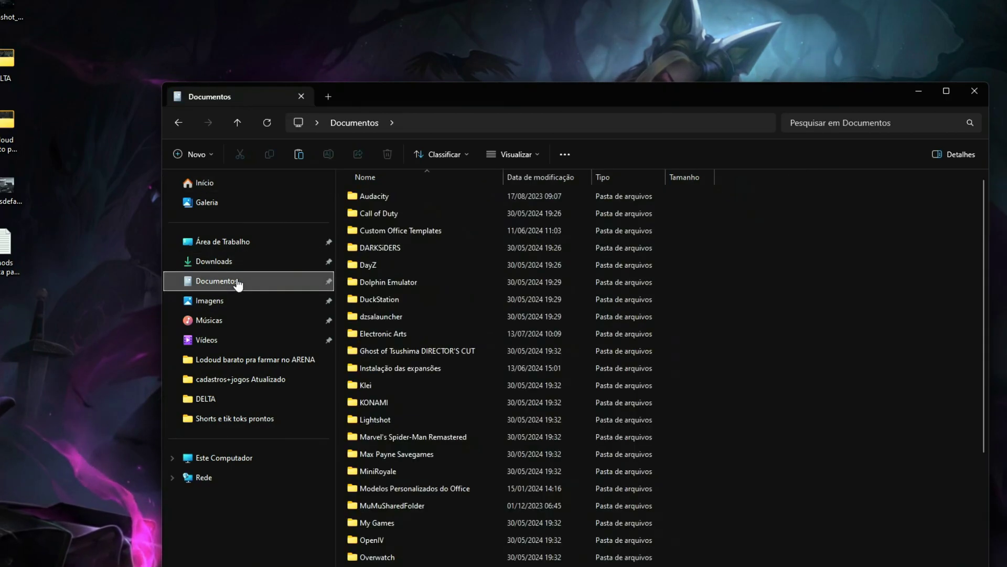
click(396, 334)
double_click(395, 333)
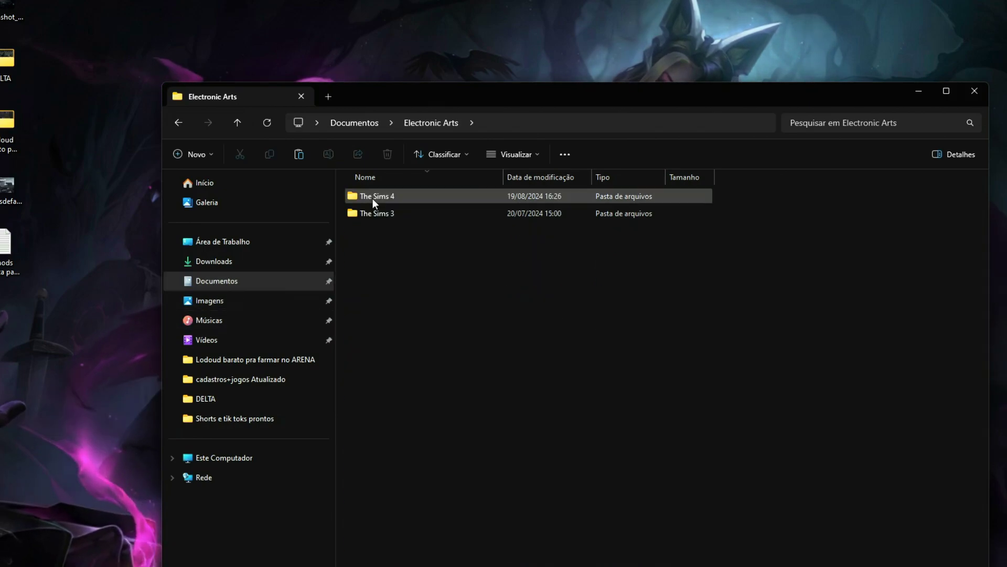
double_click(398, 283)
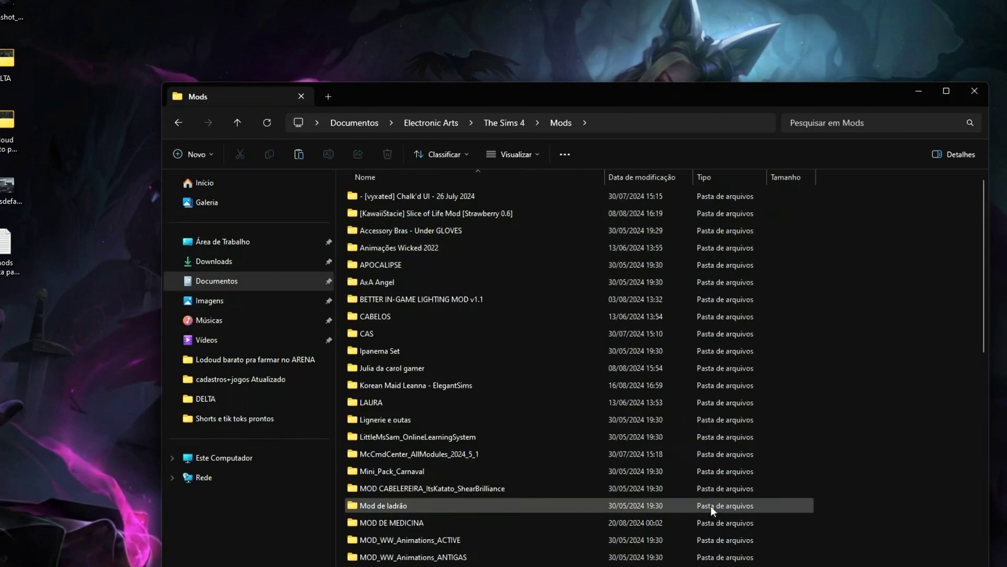
scroll(455, 392, down, 10)
scroll(456, 389, up, 10)
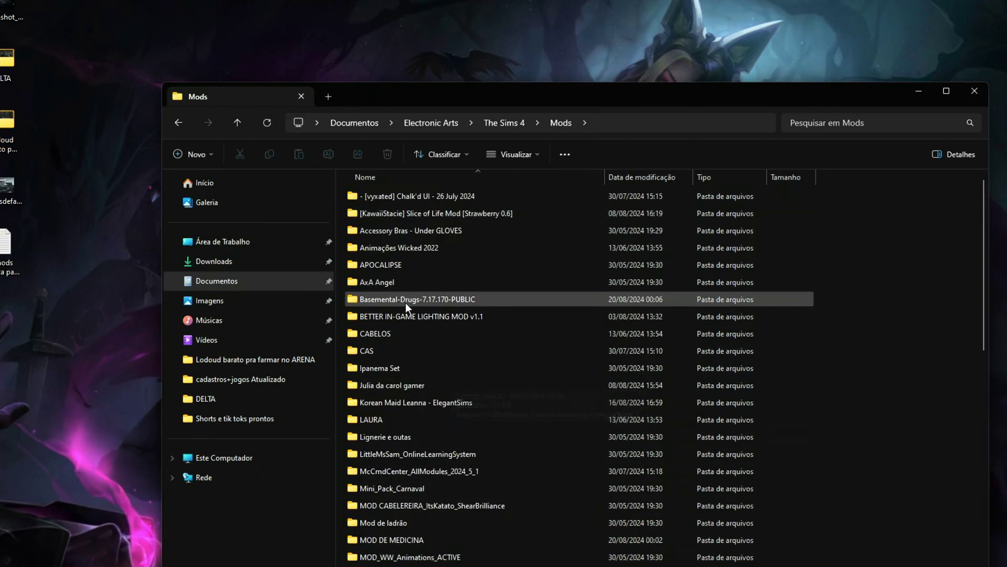
scroll(407, 315, down, 10)
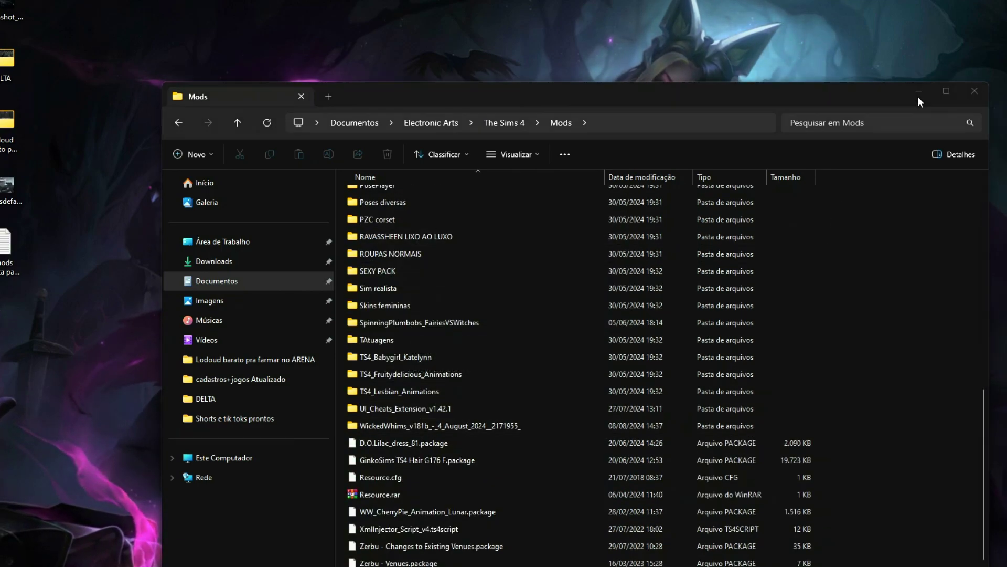
click(917, 94)
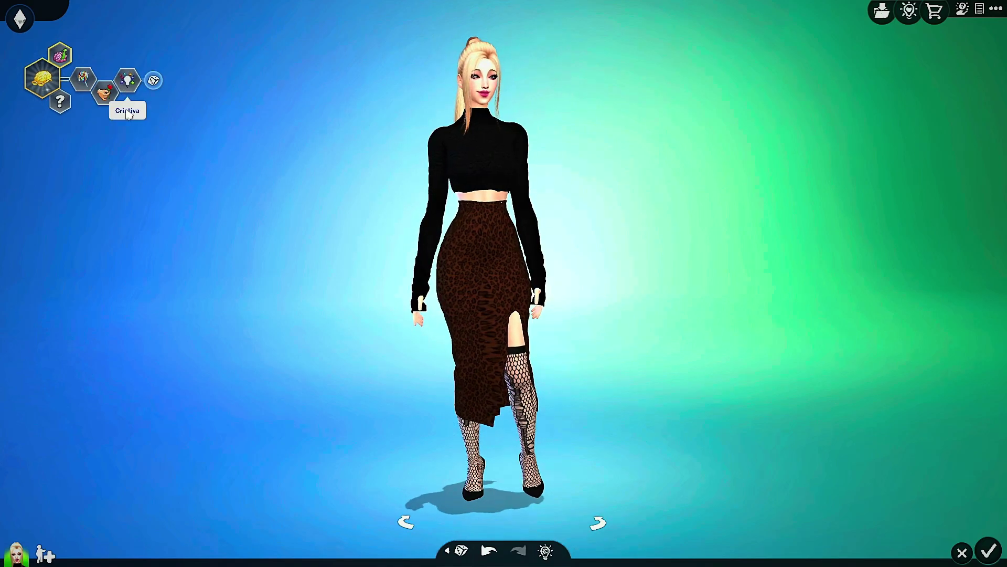
- In The Sims 4, replace the Sim's Criativa trait with Estudante de Medicina and accept the Sim's changes
click(128, 83)
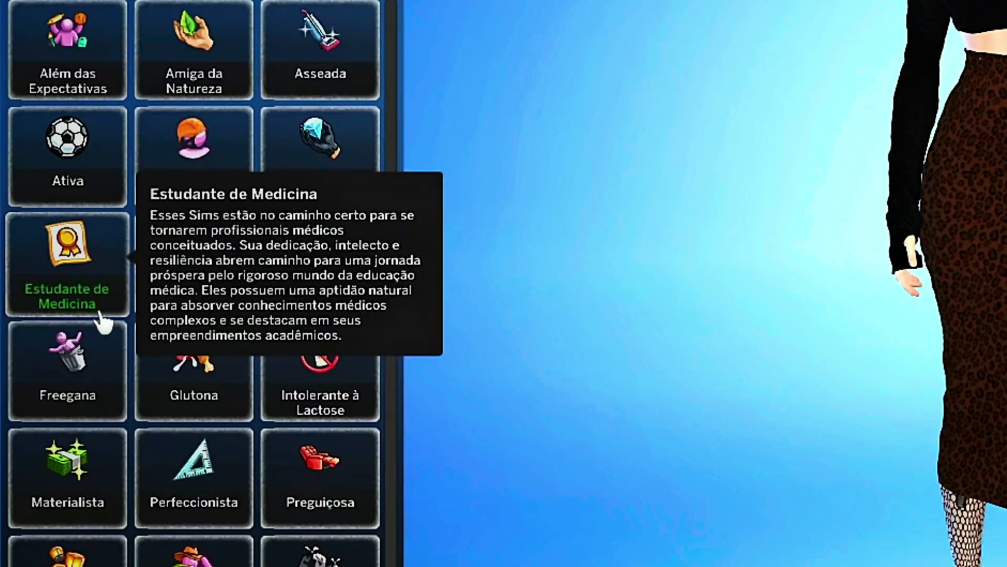
click(100, 315)
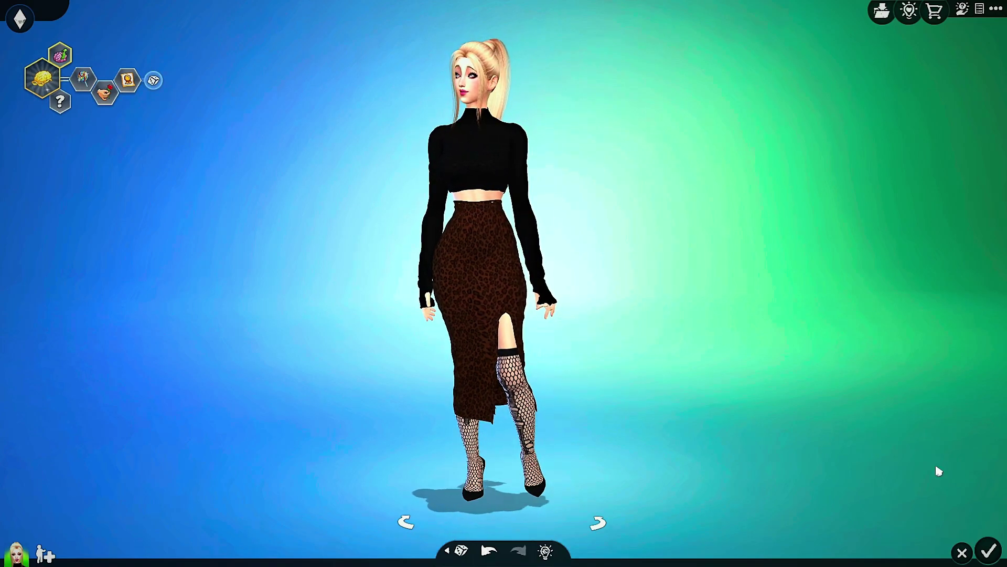
click(988, 552)
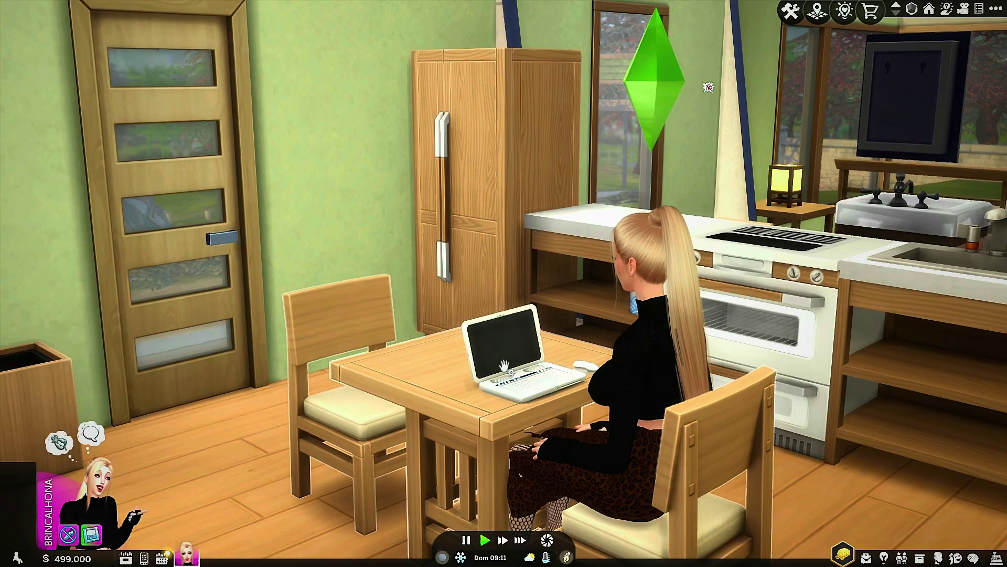
- Have the Sim use the laptop's Estudante de Medicina interaction "Matricular-se na Escola de Medicina" and resume game time
click(504, 357)
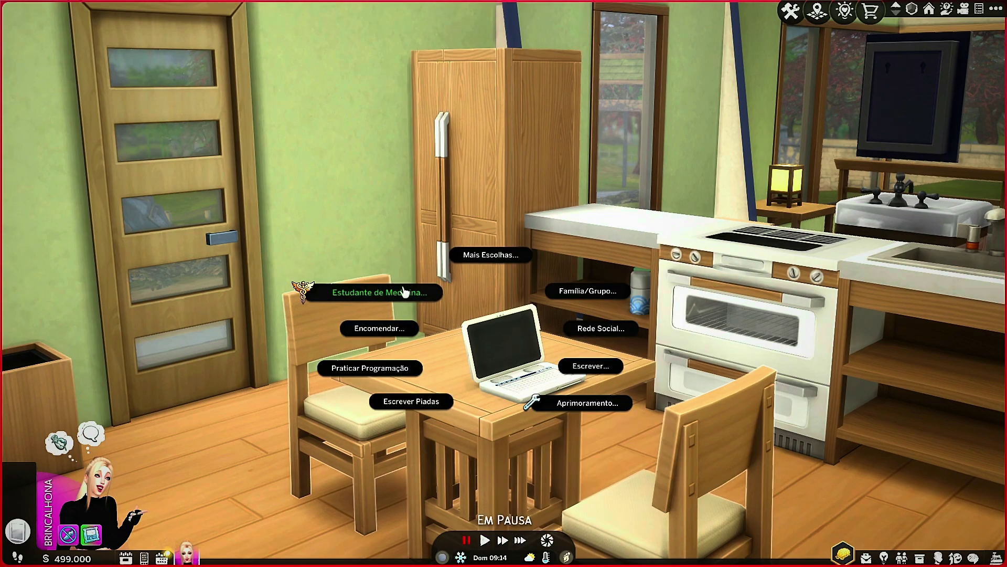
click(365, 298)
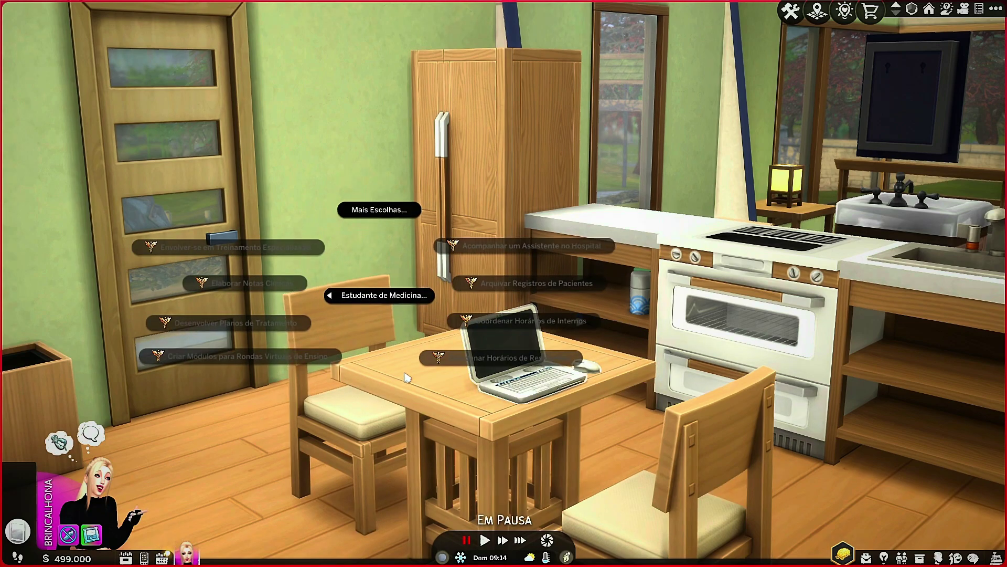
click(380, 210)
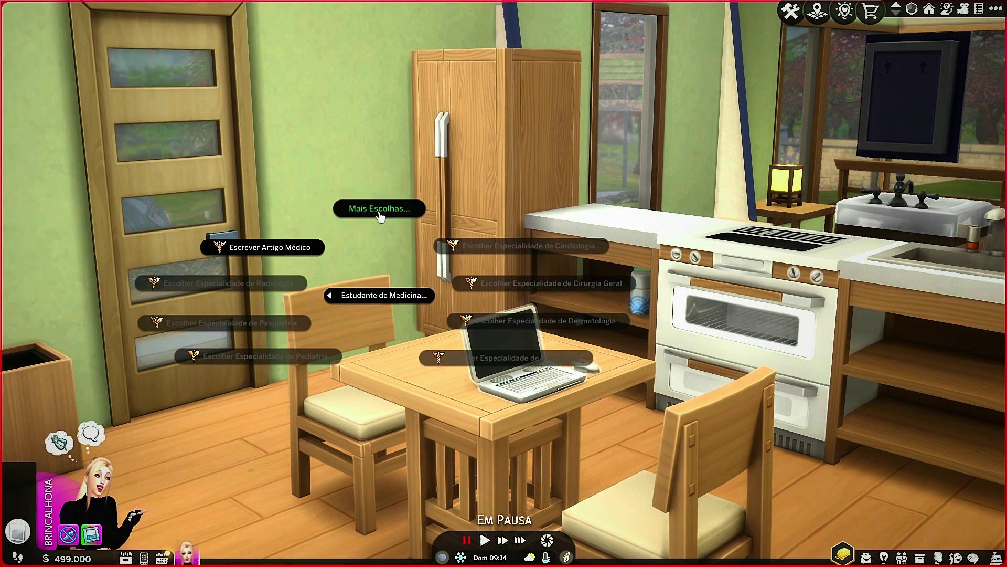
click(369, 215)
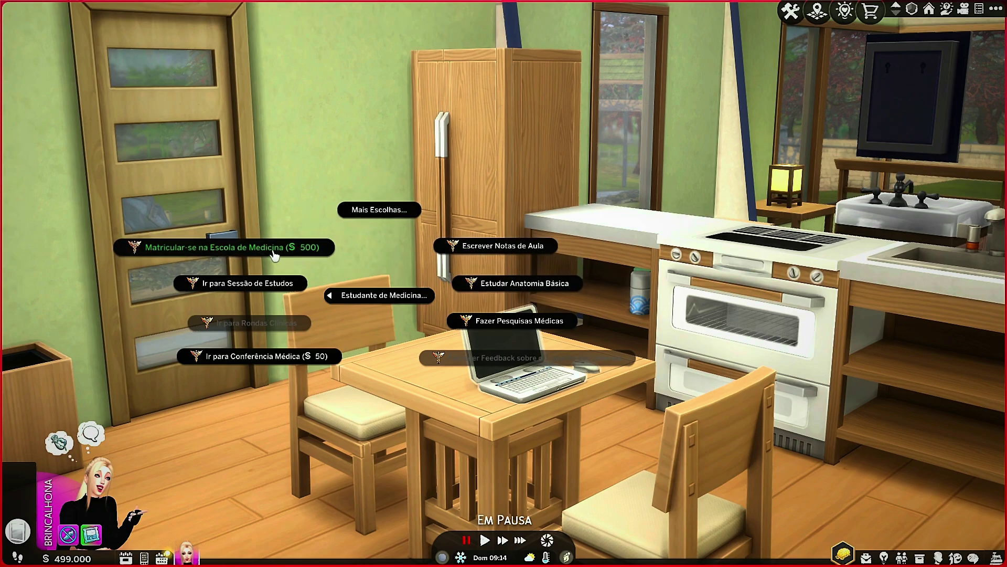
click(257, 250)
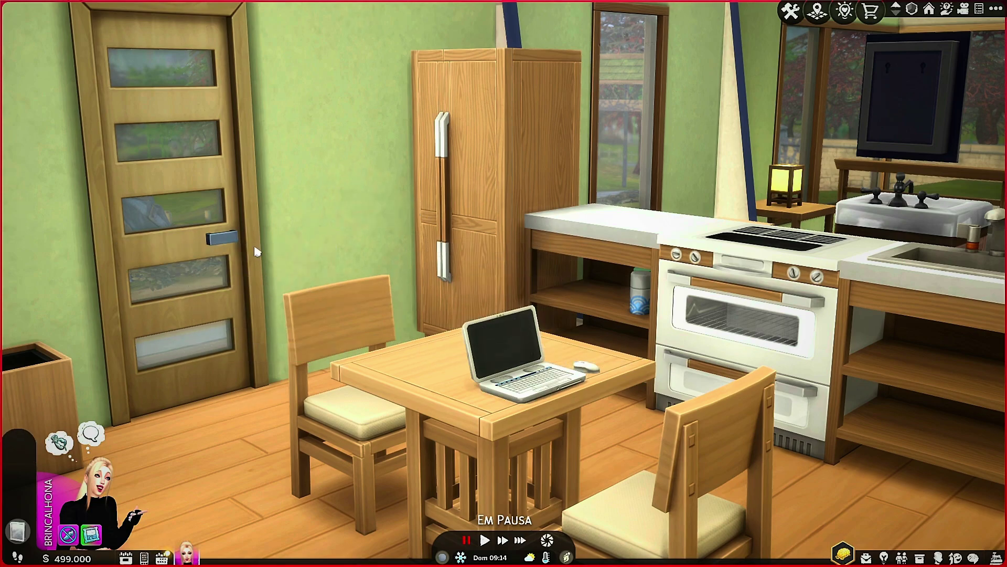
click(484, 541)
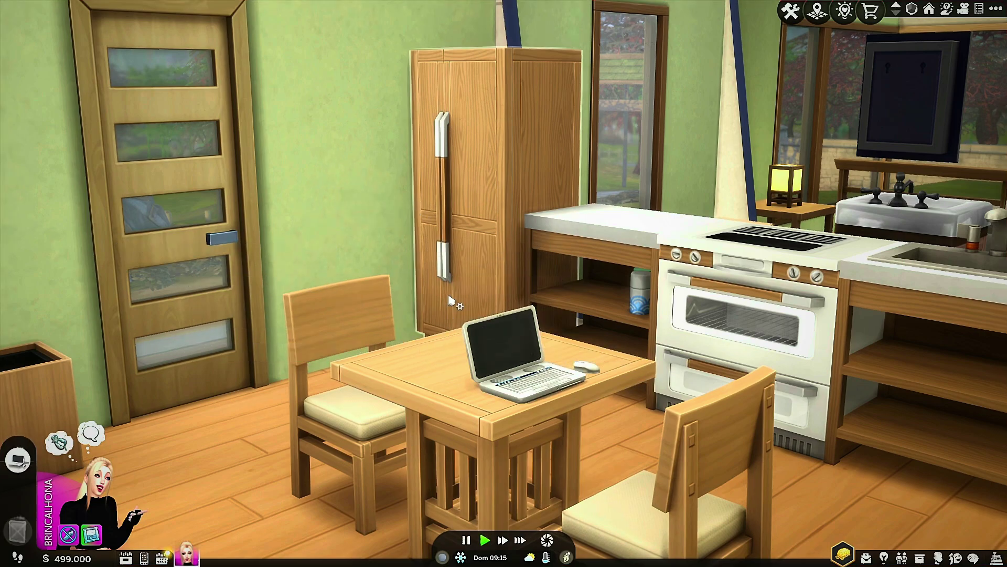